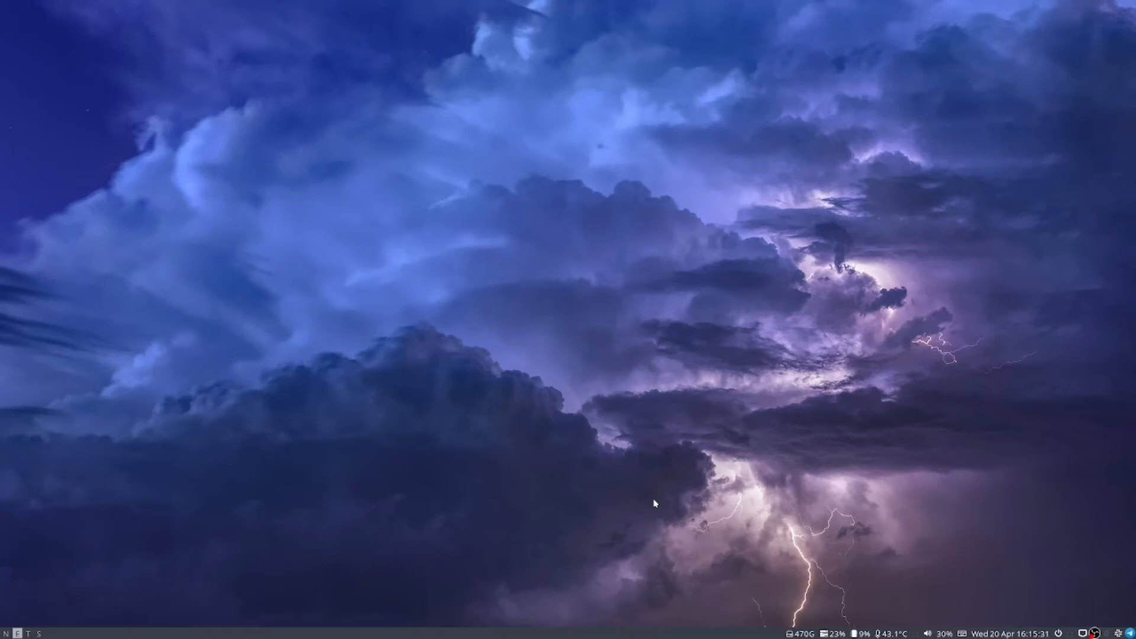
Open the file manager on the Love2D raw folder and look over the recorded tutorial videos.
{"action": "key", "text": "super+e"}
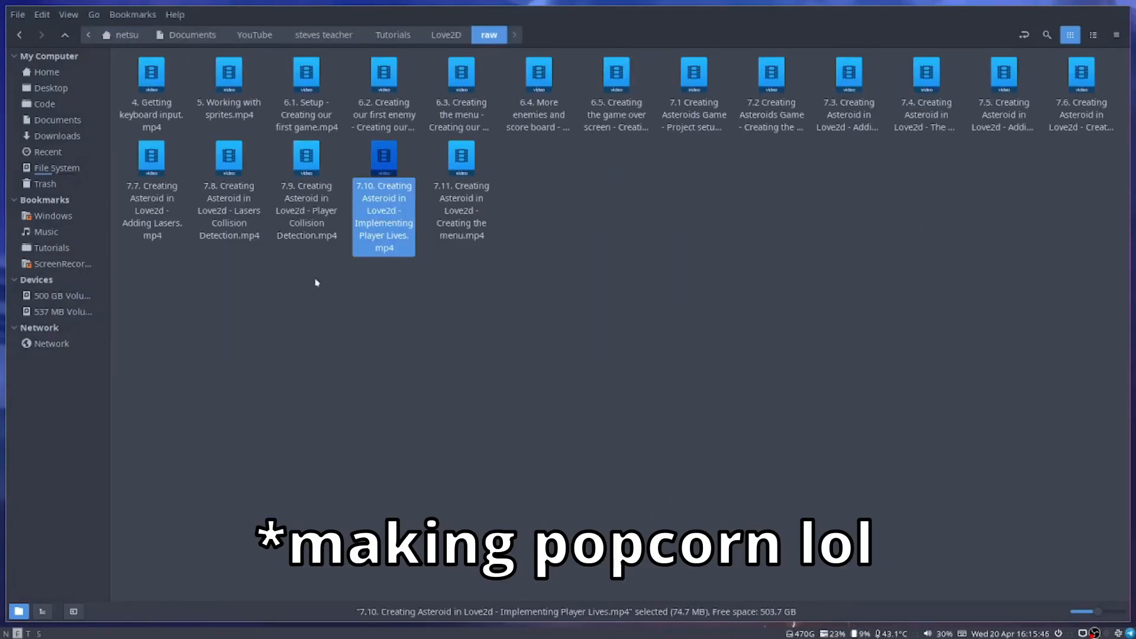
{"action": "left_click", "coordinate": [405, 275]}
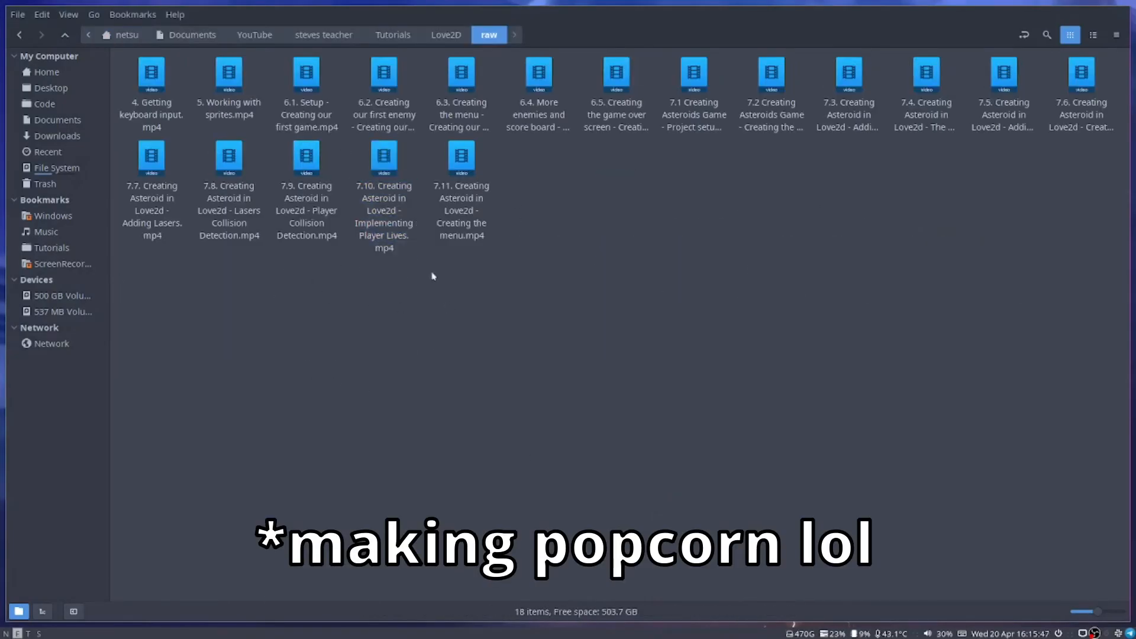
{"action": "left_click", "coordinate": [462, 159]}
{"action": "left_click_drag", "start_coordinate": [540, 281], "coordinate": [309, 172]}
{"action": "left_click_drag", "start_coordinate": [554, 222], "coordinate": [454, 192]}
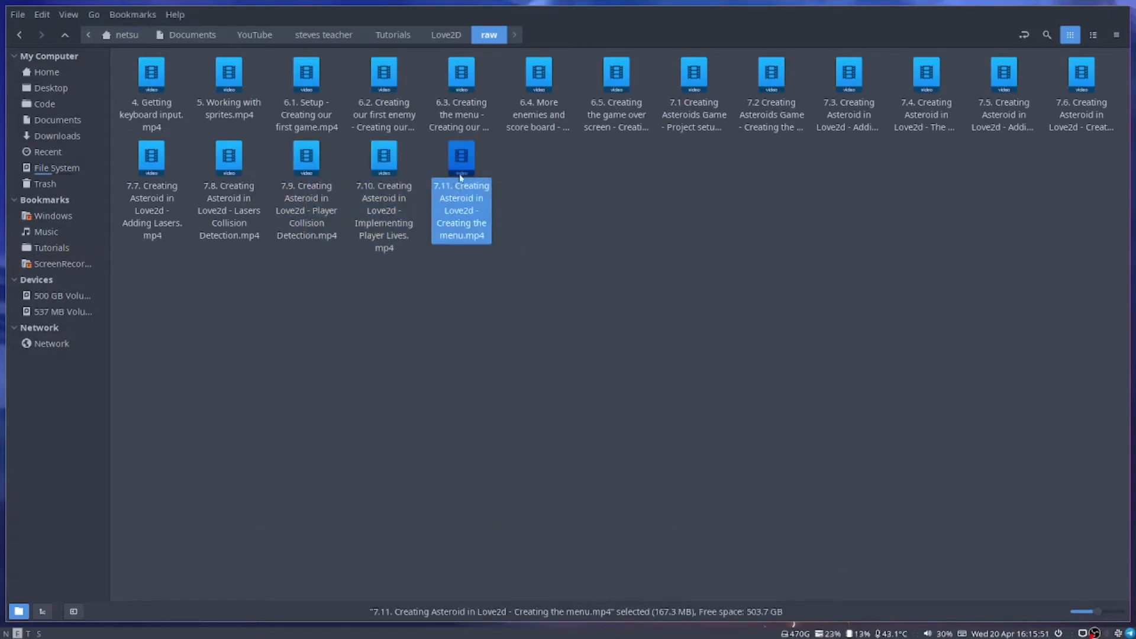
{"action": "left_click", "coordinate": [518, 203]}
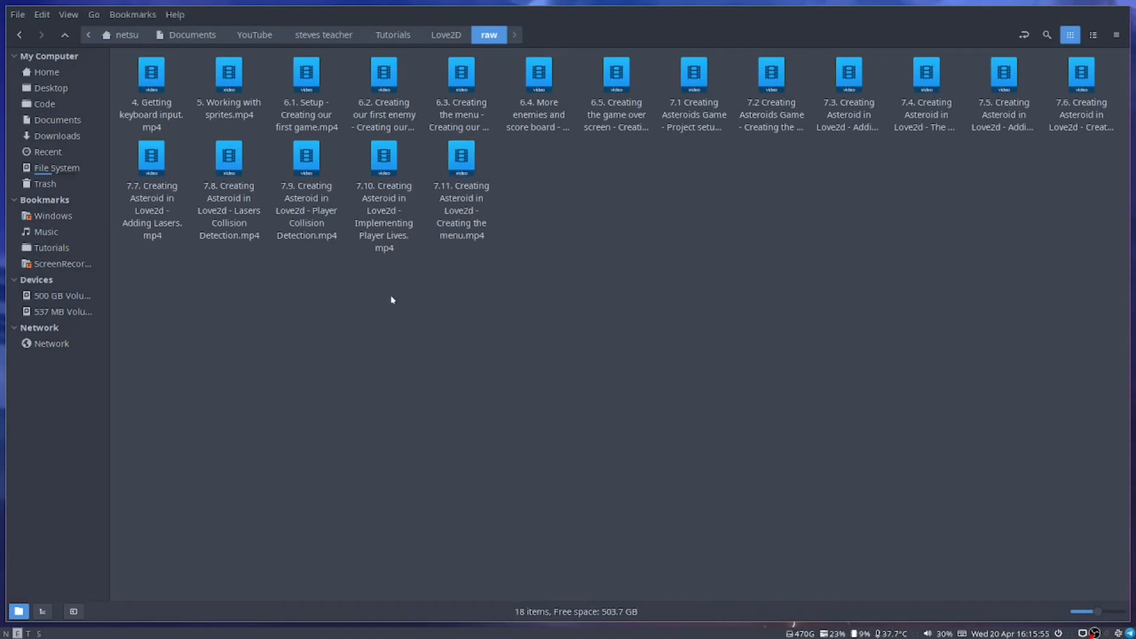
Launch Audacity and import the audio of "7.10. Creating Asteroid in Love2d - Implementing Player Lives.mp4".
{"action": "key", "text": "super"}
{"action": "type", "text": "auda"}
{"action": "key", "text": "Return"}
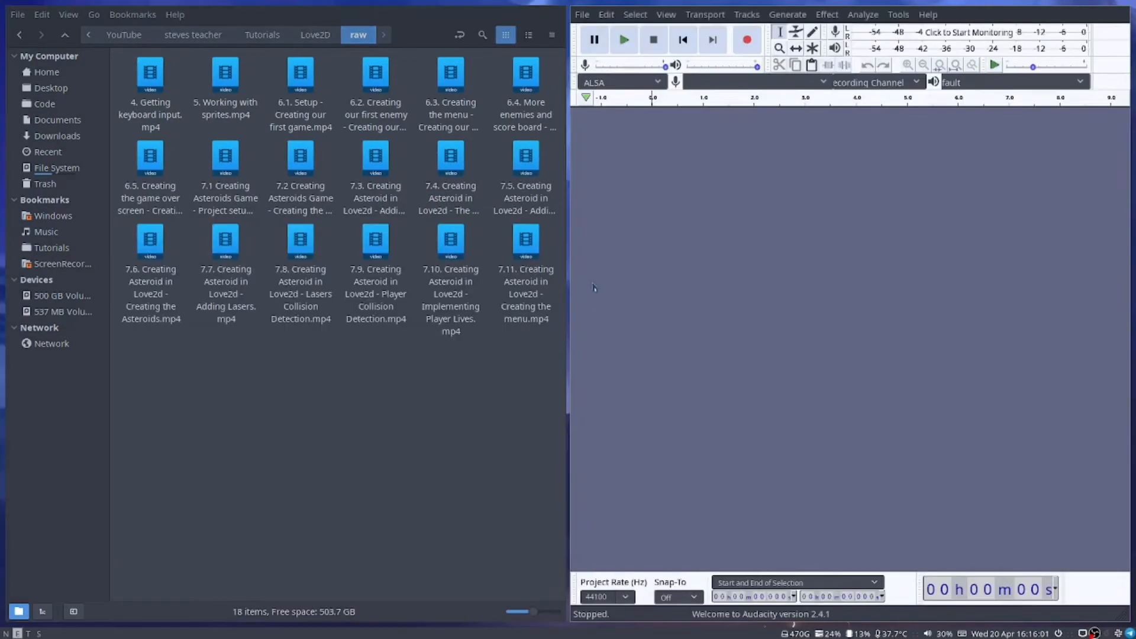
{"action": "left_click_drag", "start_coordinate": [450, 239], "coordinate": [765, 273]}
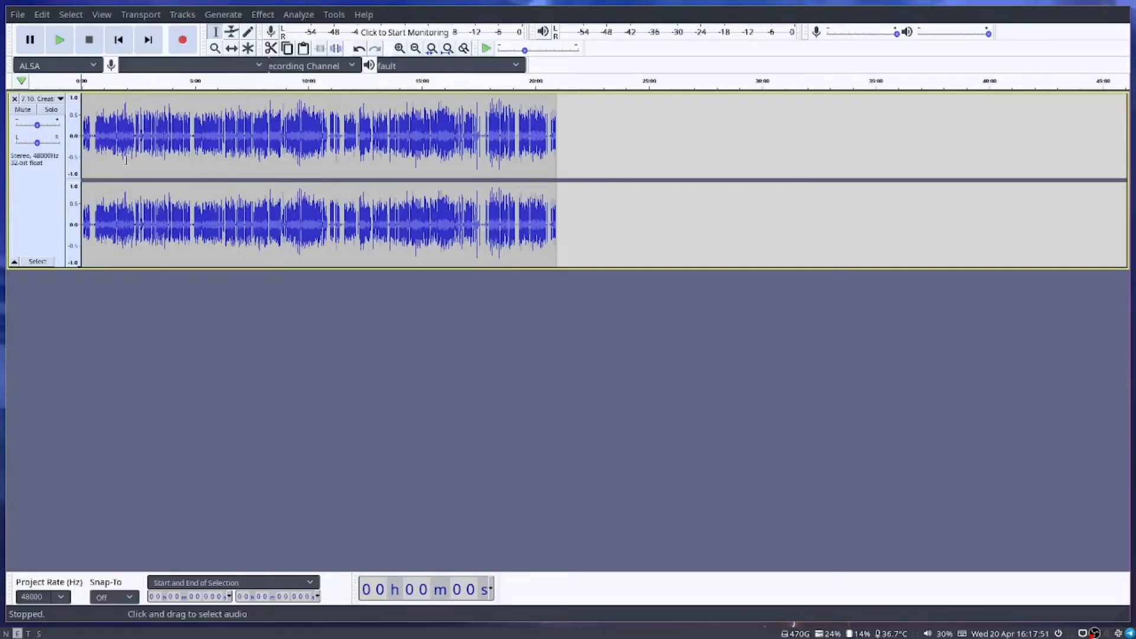
Examine the imported waveform from start to end, including the silent gaps between the opening speech passages.
{"action": "scroll", "coordinate": [116, 138], "scroll_direction": "up", "scroll_amount": 3}
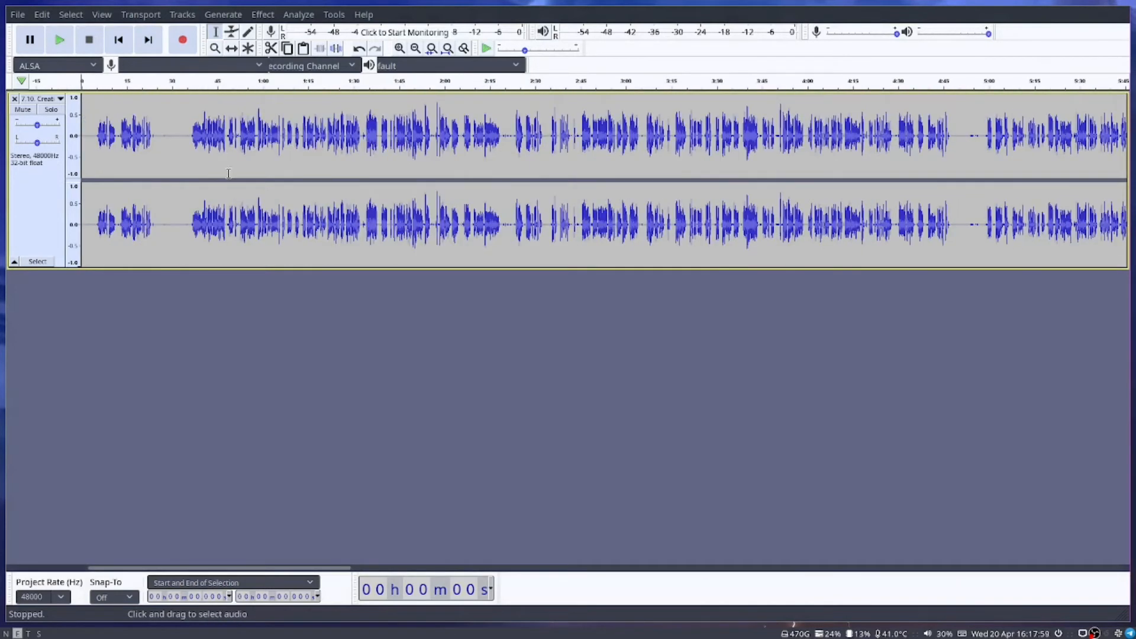
{"action": "scroll", "coordinate": [228, 172], "scroll_direction": "right", "scroll_amount": 15}
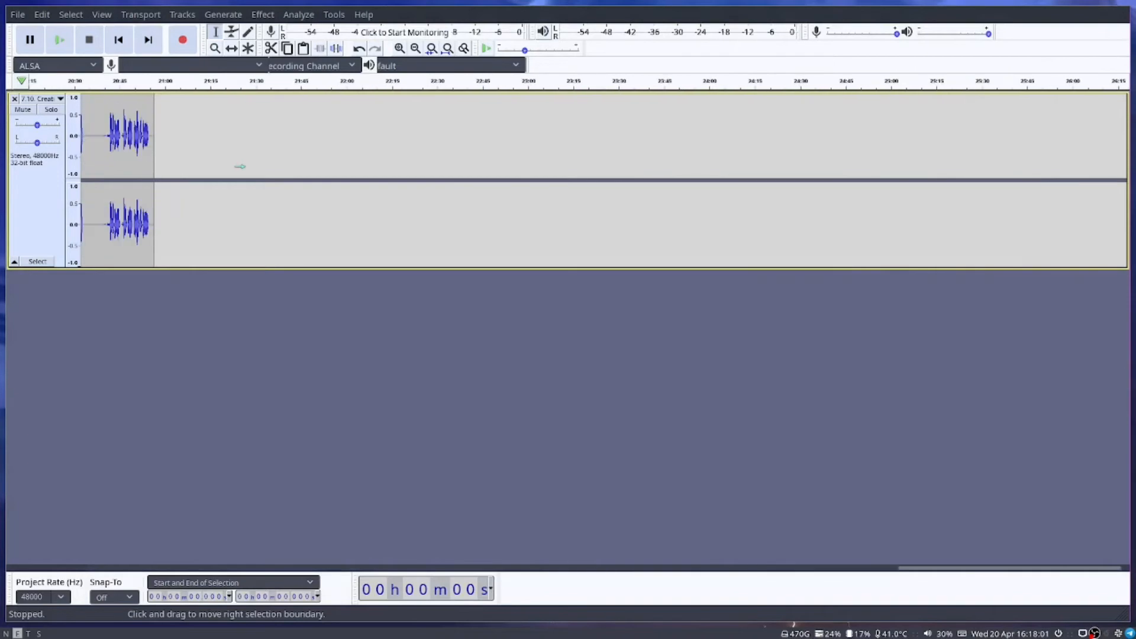
{"action": "scroll", "coordinate": [144, 155], "scroll_direction": "down", "scroll_amount": 3}
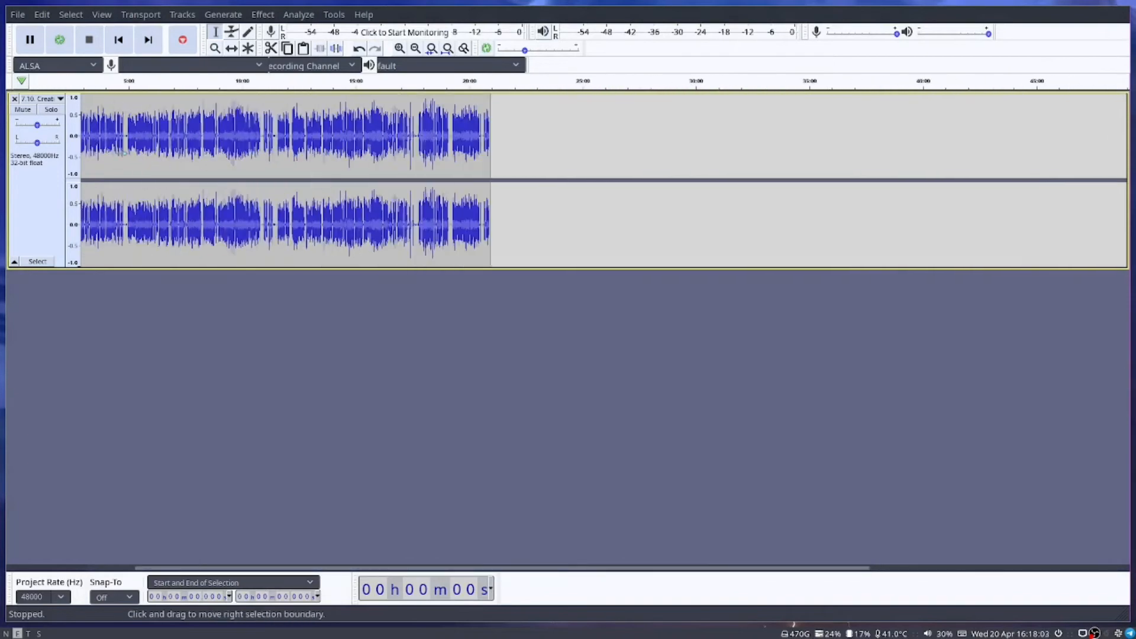
{"action": "scroll", "coordinate": [123, 153], "scroll_direction": "up", "scroll_amount": 4}
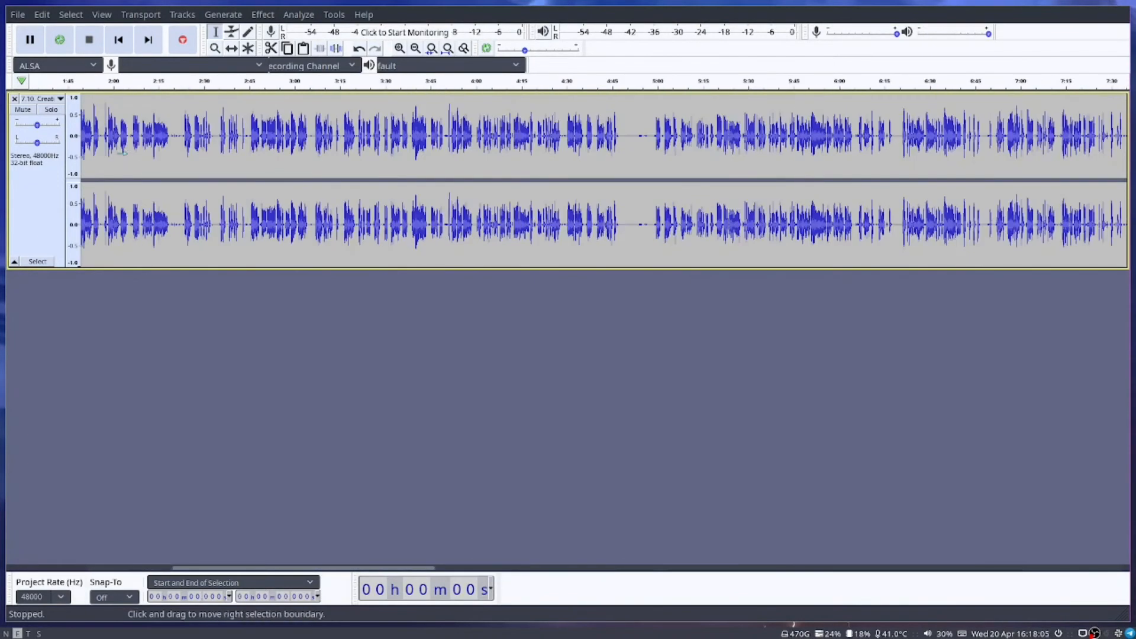
{"action": "scroll", "coordinate": [125, 153], "scroll_direction": "left", "scroll_amount": 3}
{"action": "scroll", "coordinate": [126, 154], "scroll_direction": "left", "scroll_amount": 3}
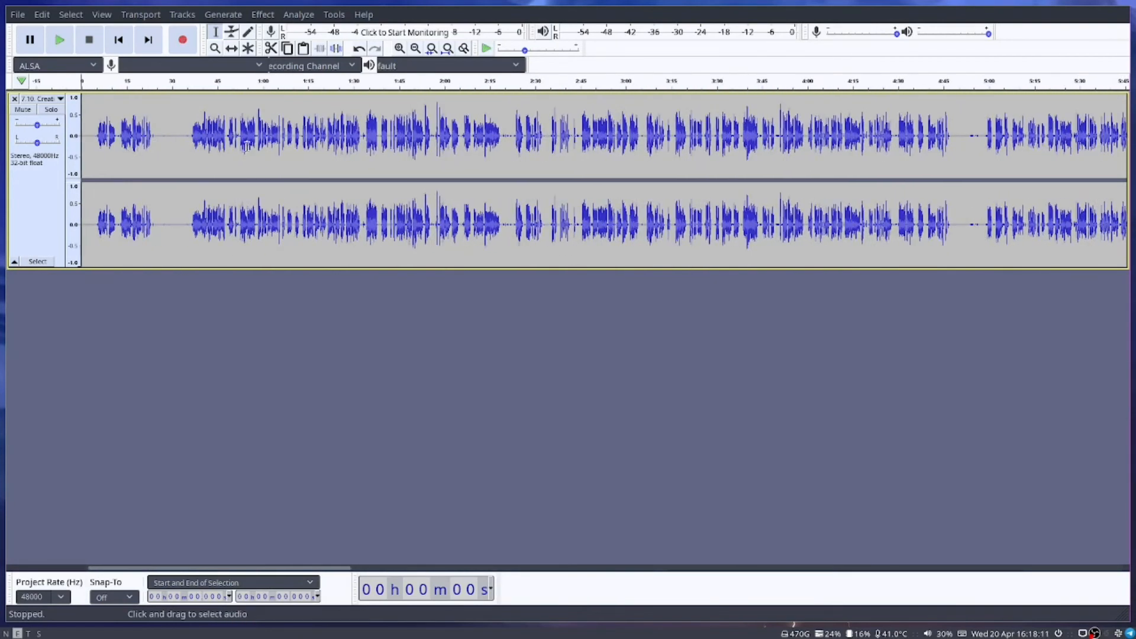
{"action": "scroll", "coordinate": [156, 142], "scroll_direction": "right", "scroll_amount": 1}
{"action": "scroll", "coordinate": [156, 142], "scroll_direction": "left", "scroll_amount": 1}
{"action": "scroll", "coordinate": [156, 142], "scroll_direction": "up", "scroll_amount": 3}
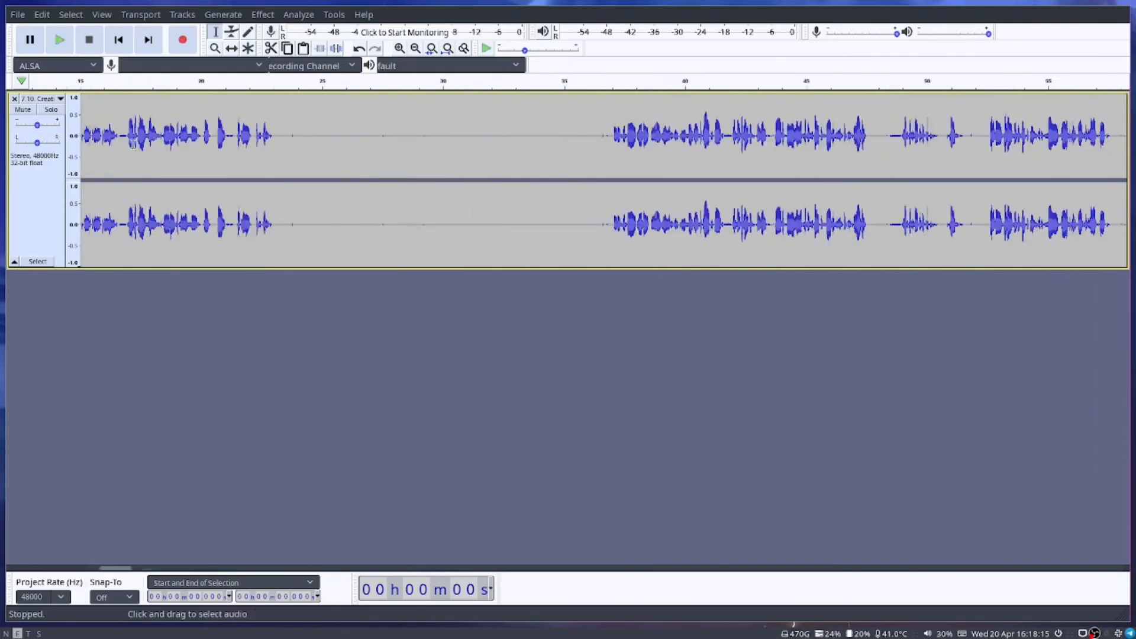
{"action": "scroll", "coordinate": [139, 138], "scroll_direction": "left", "scroll_amount": 3}
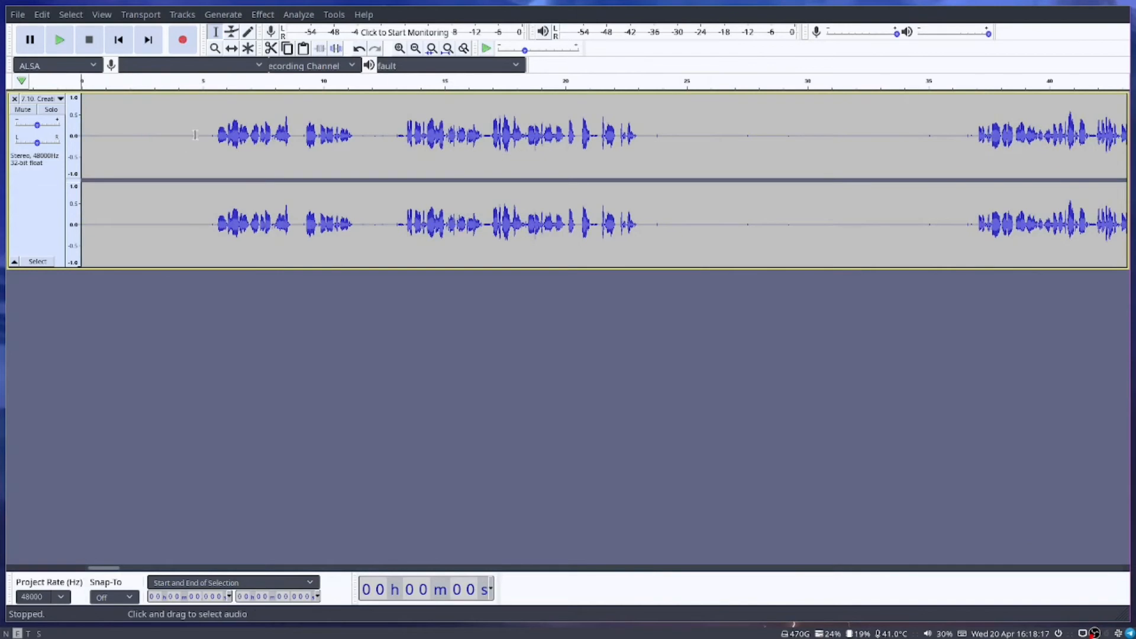
Select the silent opening up to about 5.1 seconds and play it to hear the background noise.
{"action": "left_click_drag", "start_coordinate": [207, 138], "coordinate": [81, 135]}
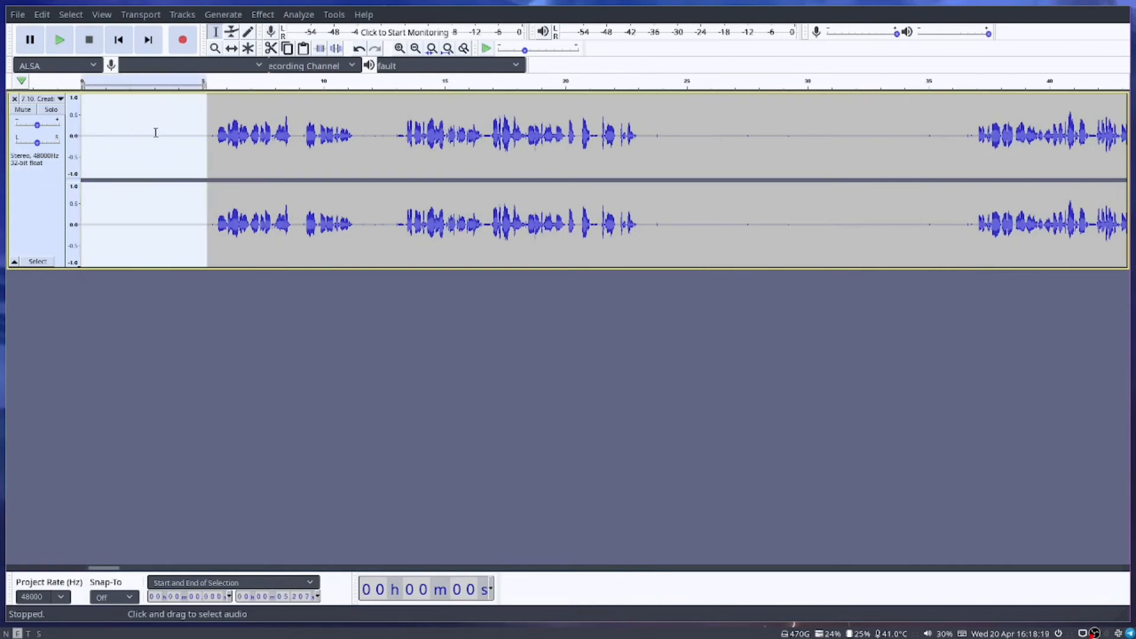
{"action": "left_click", "coordinate": [349, 148]}
{"action": "left_click_drag", "start_coordinate": [210, 138], "coordinate": [407, 148]}
{"action": "left_click", "coordinate": [307, 168]}
{"action": "left_click_drag", "start_coordinate": [204, 126], "coordinate": [339, 202]}
{"action": "left_click_drag", "start_coordinate": [205, 144], "coordinate": [82, 136]}
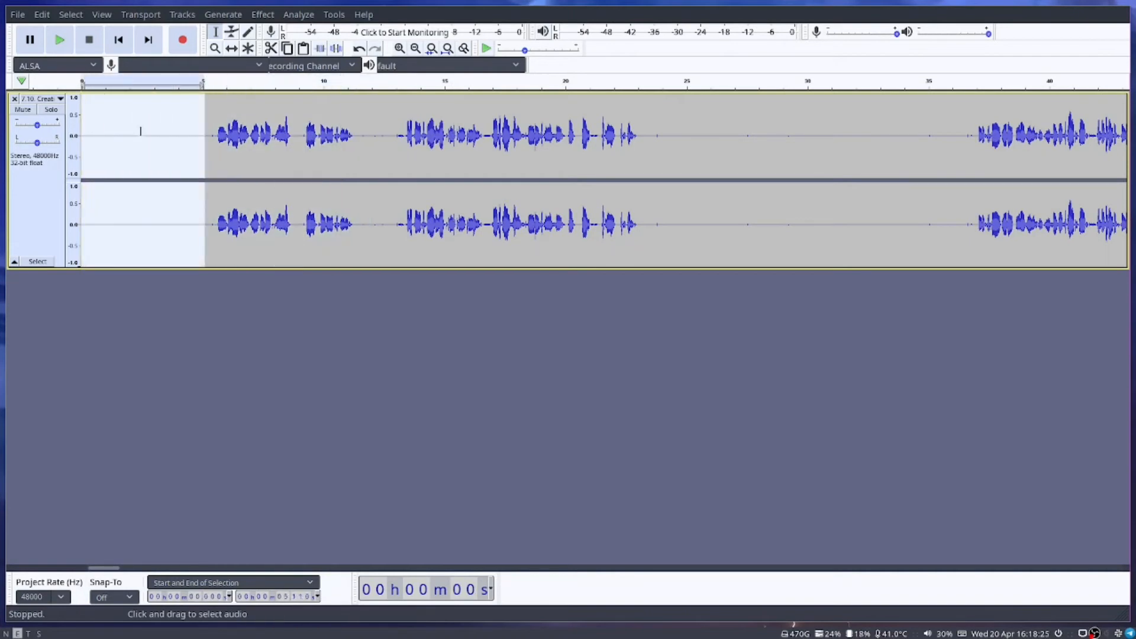
{"action": "left_click", "coordinate": [59, 40]}
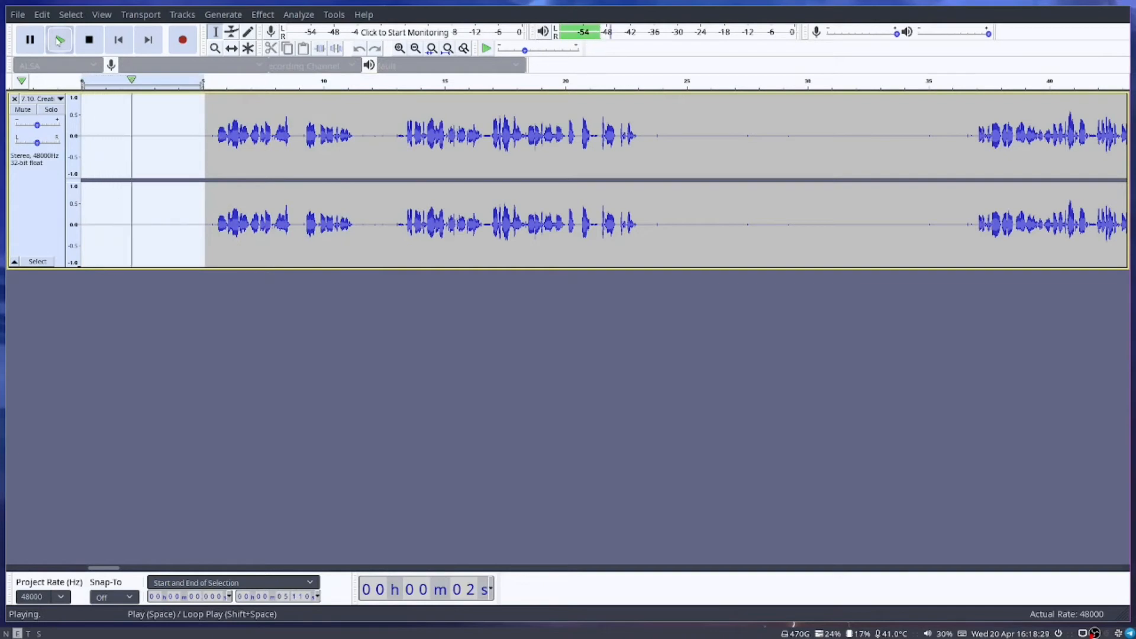
{"action": "key", "text": "space"}
Play the first speech from about 5.4 to 8 seconds, and reselect the silence before it up to about 5.3 seconds.
{"action": "left_click_drag", "start_coordinate": [213, 139], "coordinate": [275, 139]}
{"action": "left_click", "coordinate": [57, 40]}
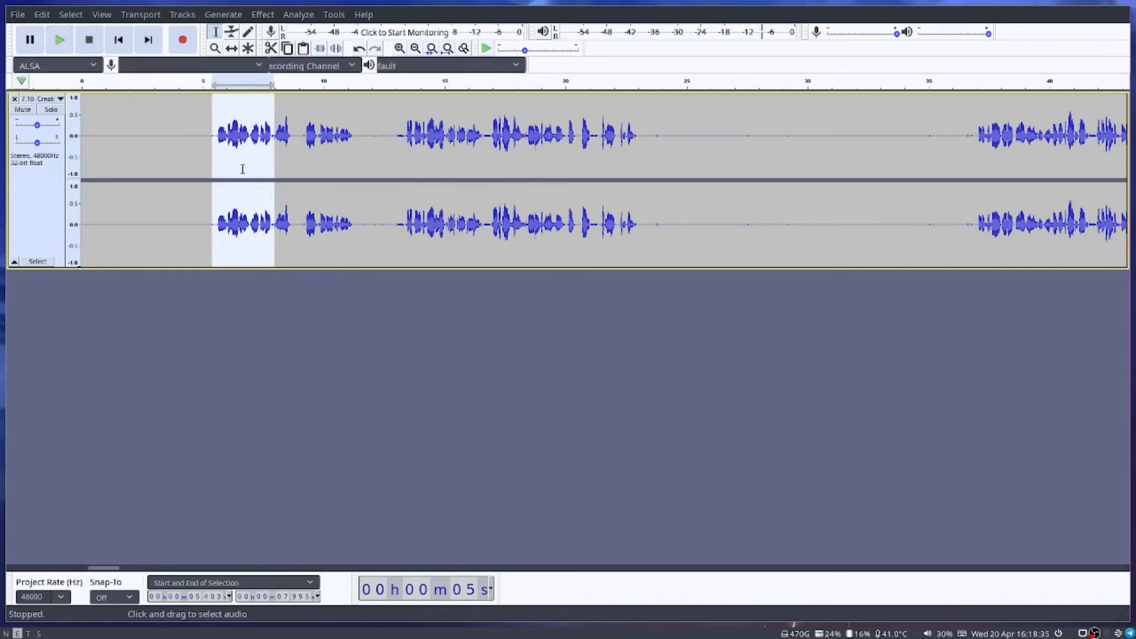
{"action": "left_click", "coordinate": [223, 127]}
{"action": "left_click_drag", "start_coordinate": [211, 139], "coordinate": [81, 136]}
{"action": "left_click", "coordinate": [166, 134]}
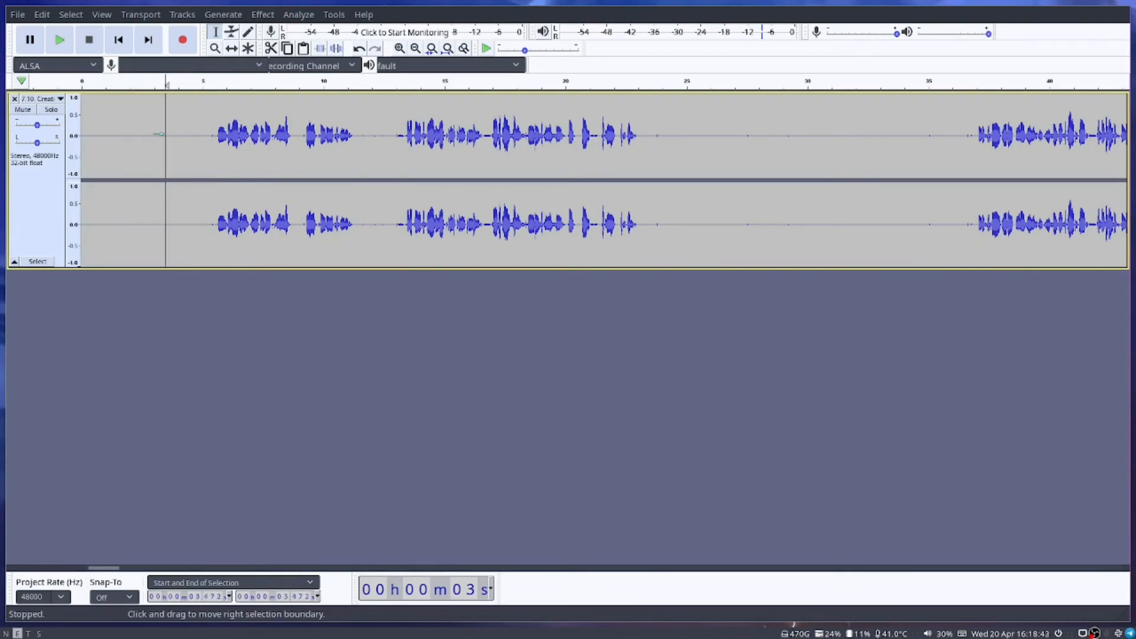
{"action": "left_click_drag", "start_coordinate": [209, 140], "coordinate": [81, 137]}
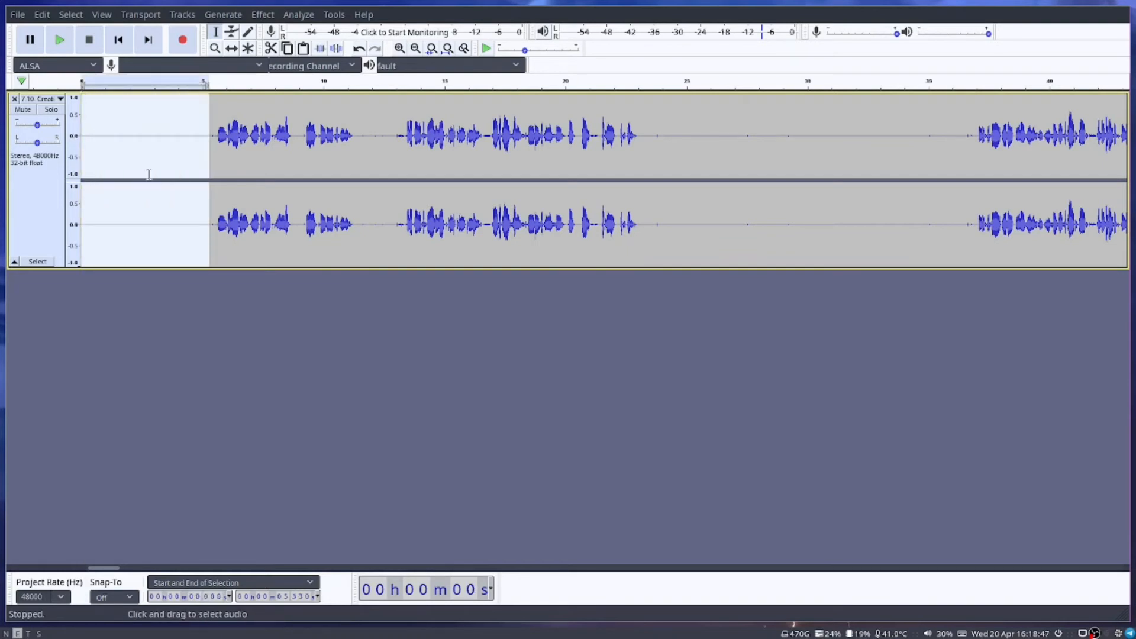
Select the entire imported audio track.
{"action": "double_click", "coordinate": [233, 137]}
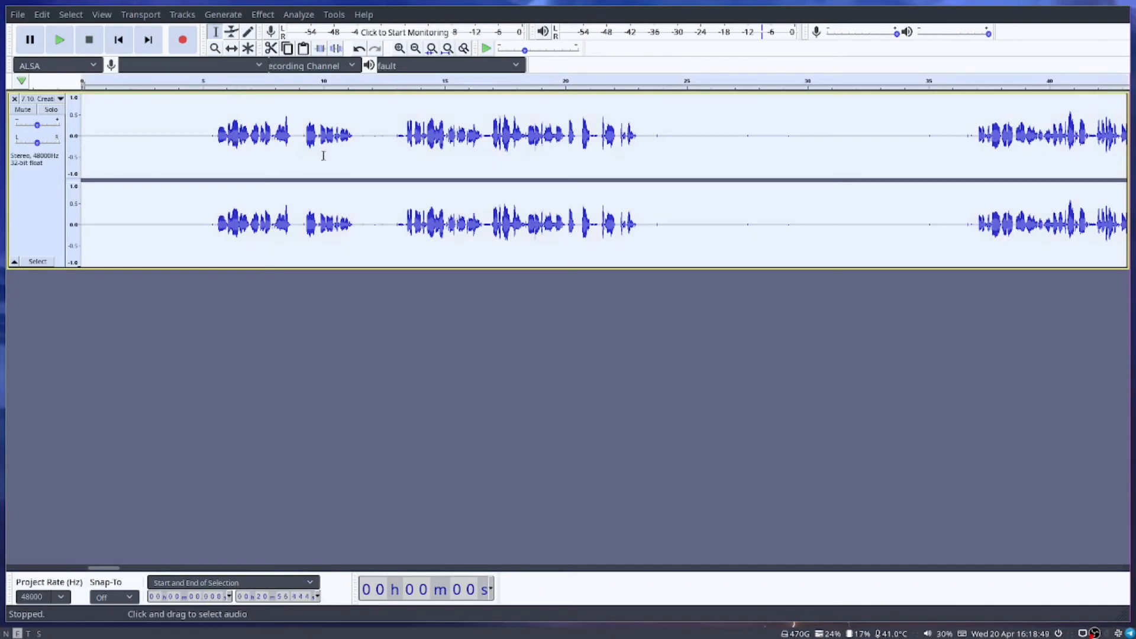
{"action": "left_click", "coordinate": [241, 133]}
{"action": "double_click", "coordinate": [371, 135]}
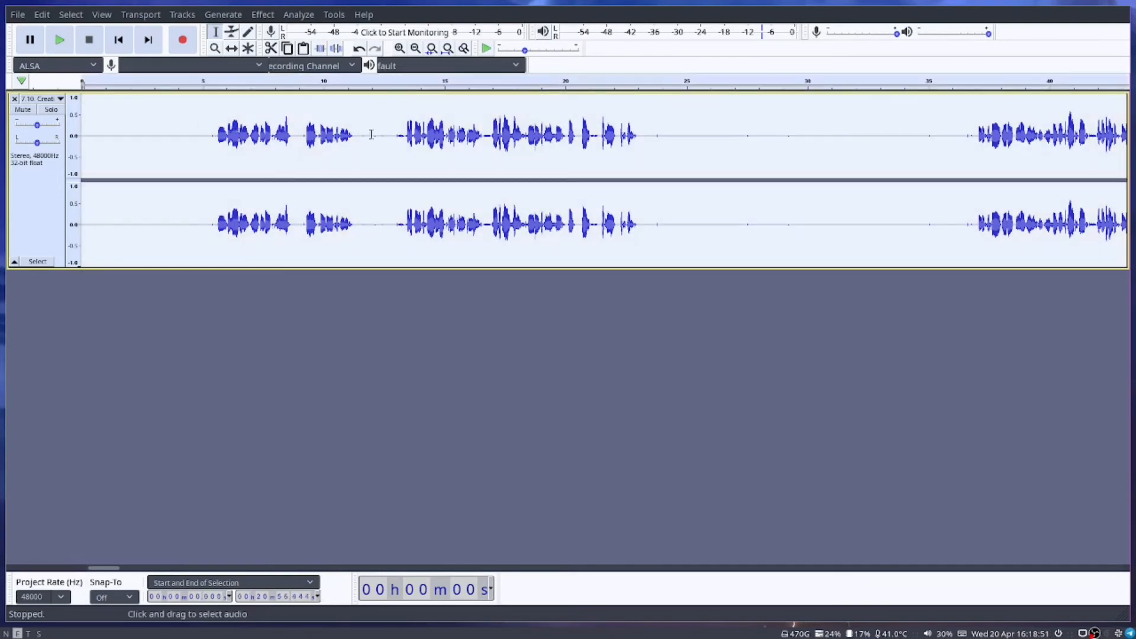
Try to amplify the entire track by -8.8 dB, and undo it.
{"action": "left_click", "coordinate": [263, 14]}
{"action": "left_click", "coordinate": [284, 75]}
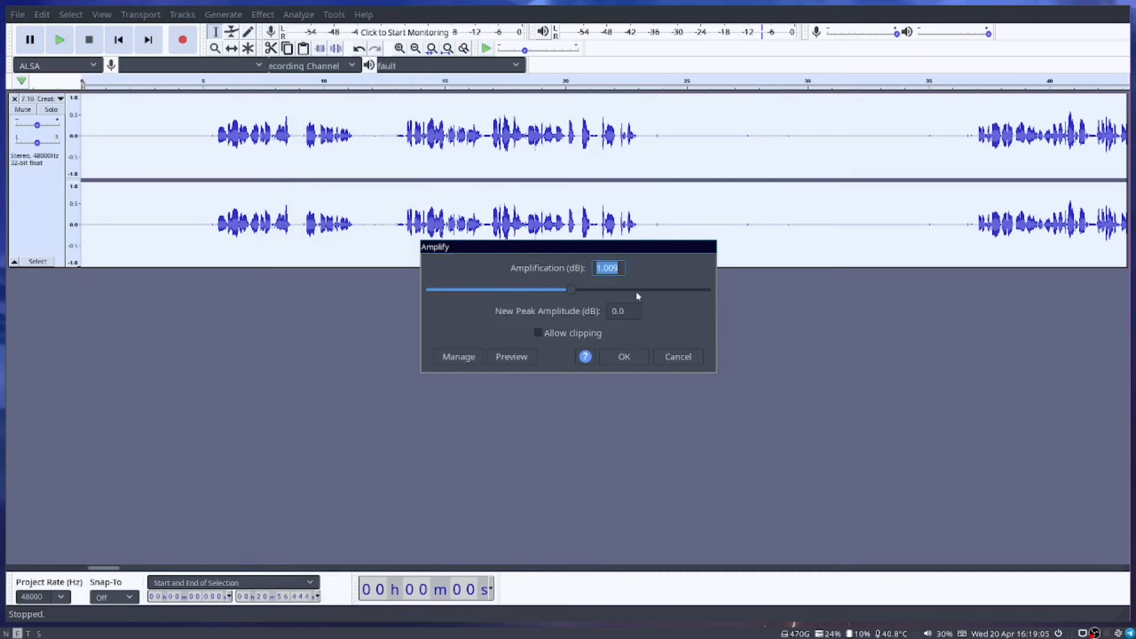
{"action": "left_click", "coordinate": [538, 333]}
{"action": "left_click_drag", "start_coordinate": [574, 293], "coordinate": [546, 294]}
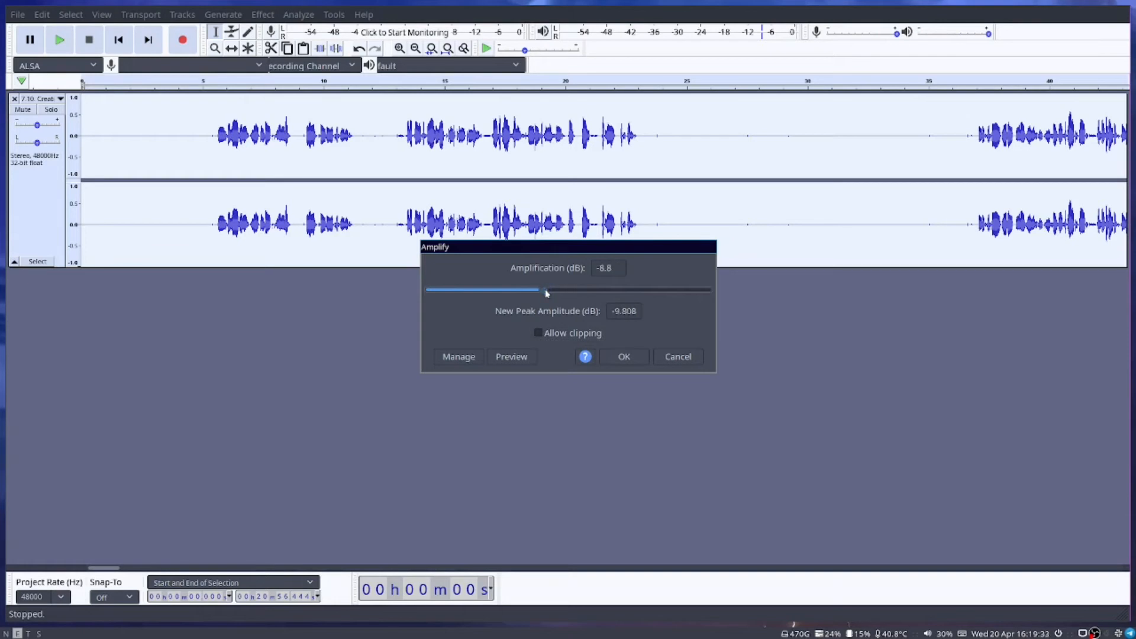
{"action": "left_click", "coordinate": [622, 358]}
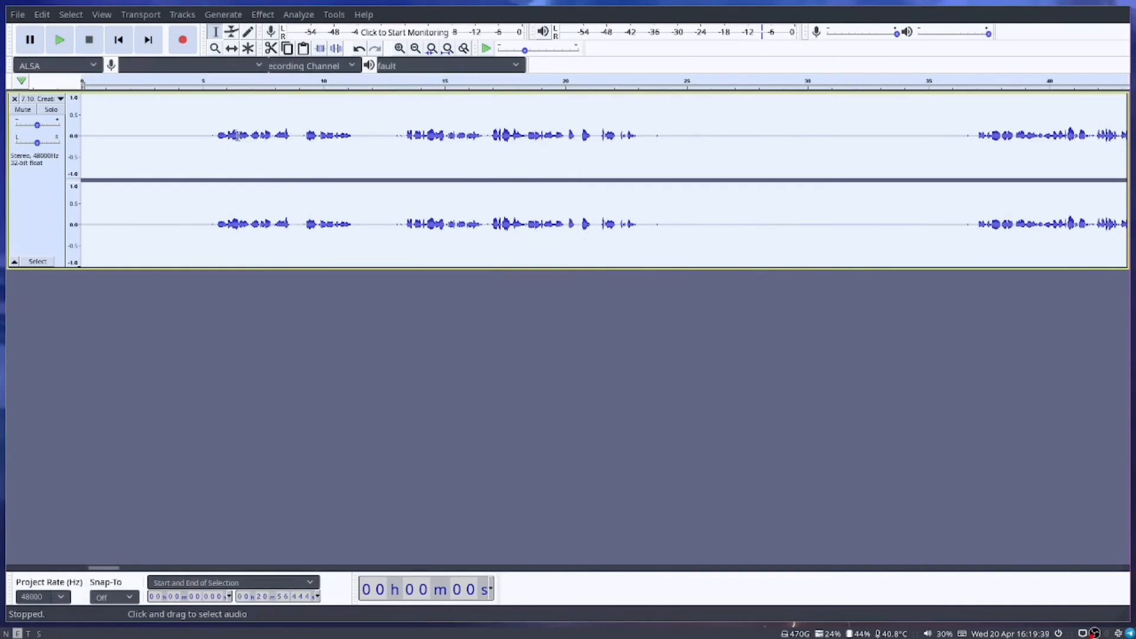
{"action": "key", "text": "ctrl+z"}
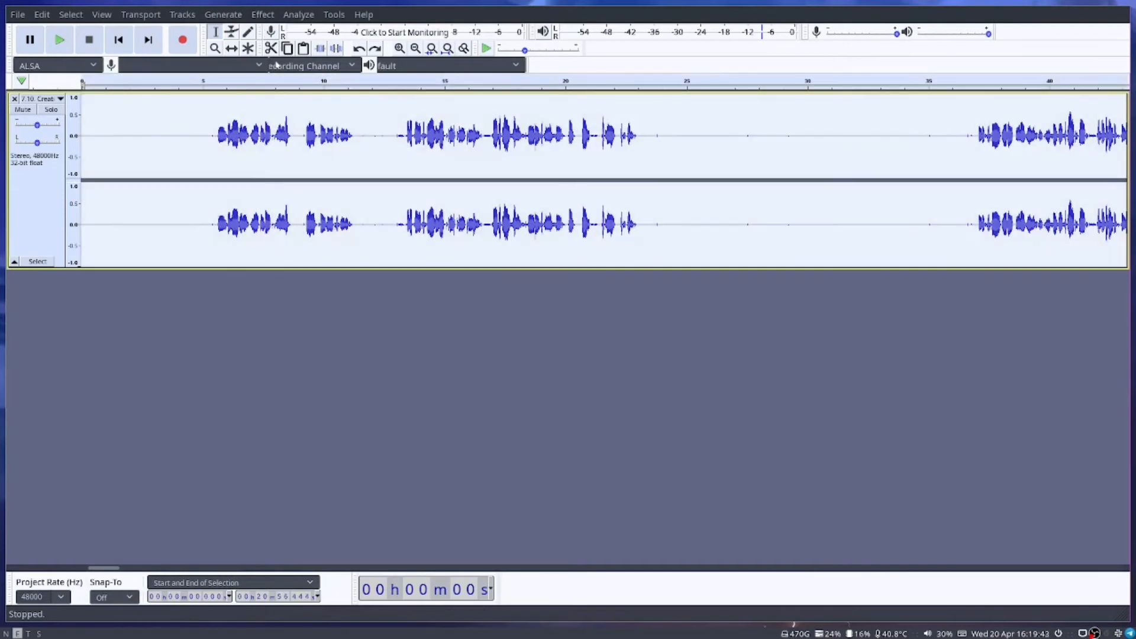
Amplify the entire track by 1.009 dB with a new peak amplitude of 0.0 dB.
{"action": "left_click", "coordinate": [262, 14]}
{"action": "left_click", "coordinate": [289, 76]}
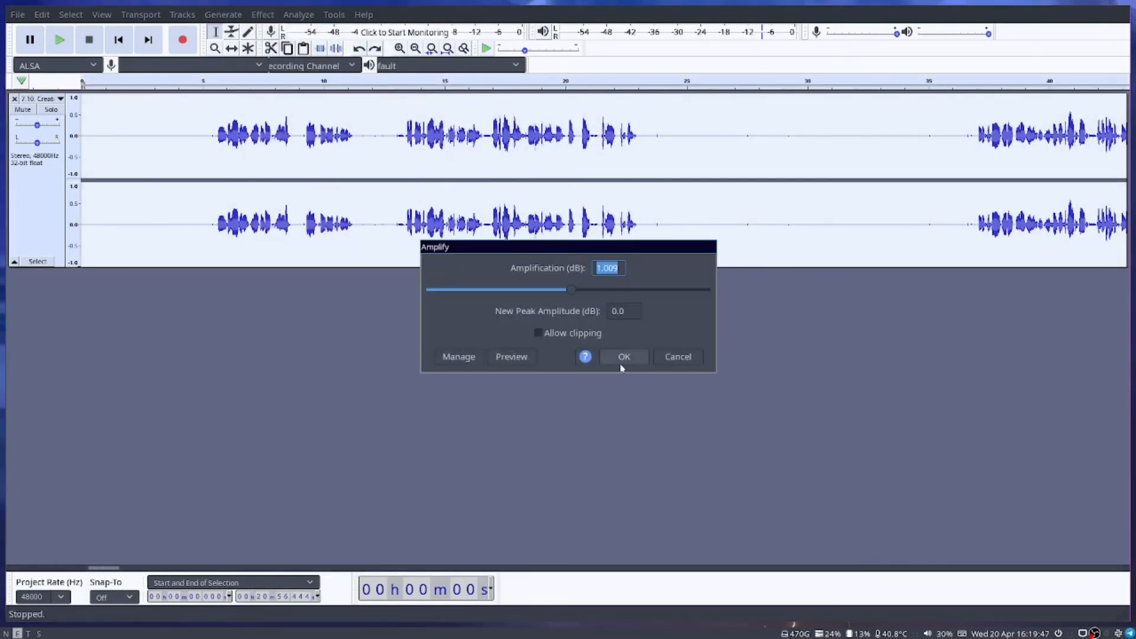
{"action": "left_click", "coordinate": [622, 359]}
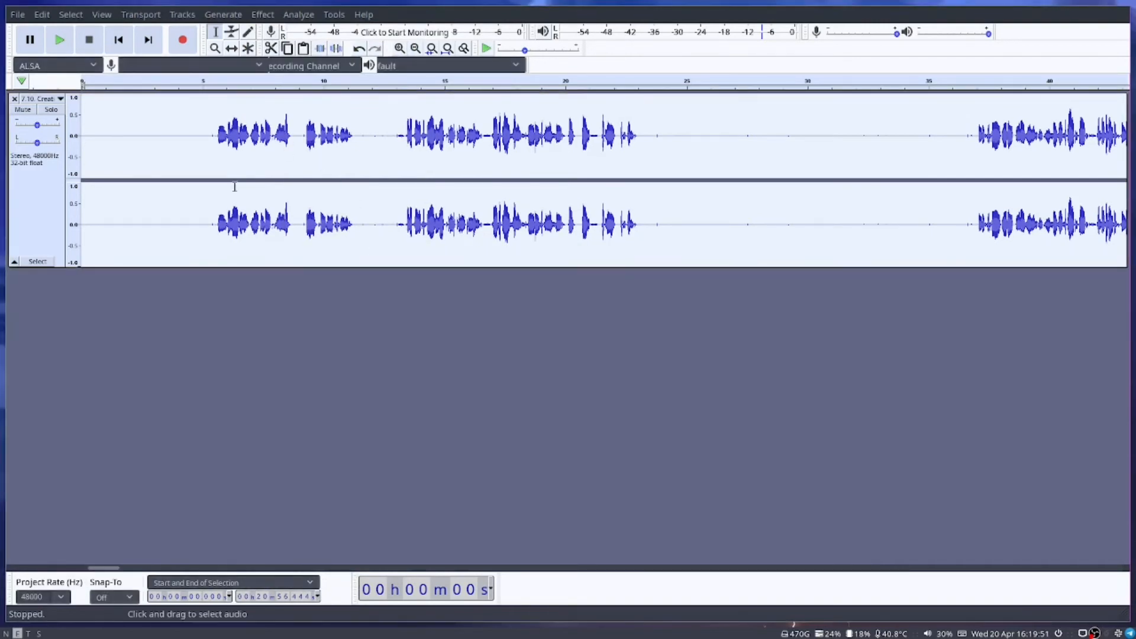
Play back the amplified speech from about 5.4 to 8.3 seconds.
{"action": "left_click_drag", "start_coordinate": [212, 132], "coordinate": [281, 131]}
{"action": "key", "text": "space"}
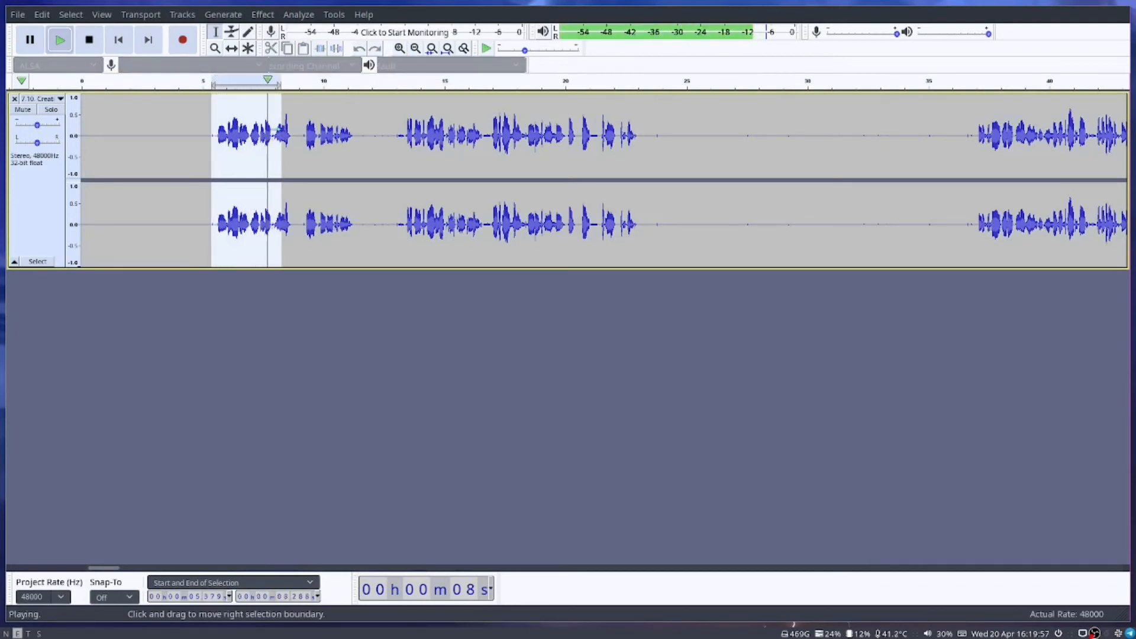
Examine the peaks along the amplified waveform, marking the loud spike from about 1:57 to 1:59.
{"action": "key", "text": "ctrl+3"}
{"action": "key", "text": "ctrl+3"}
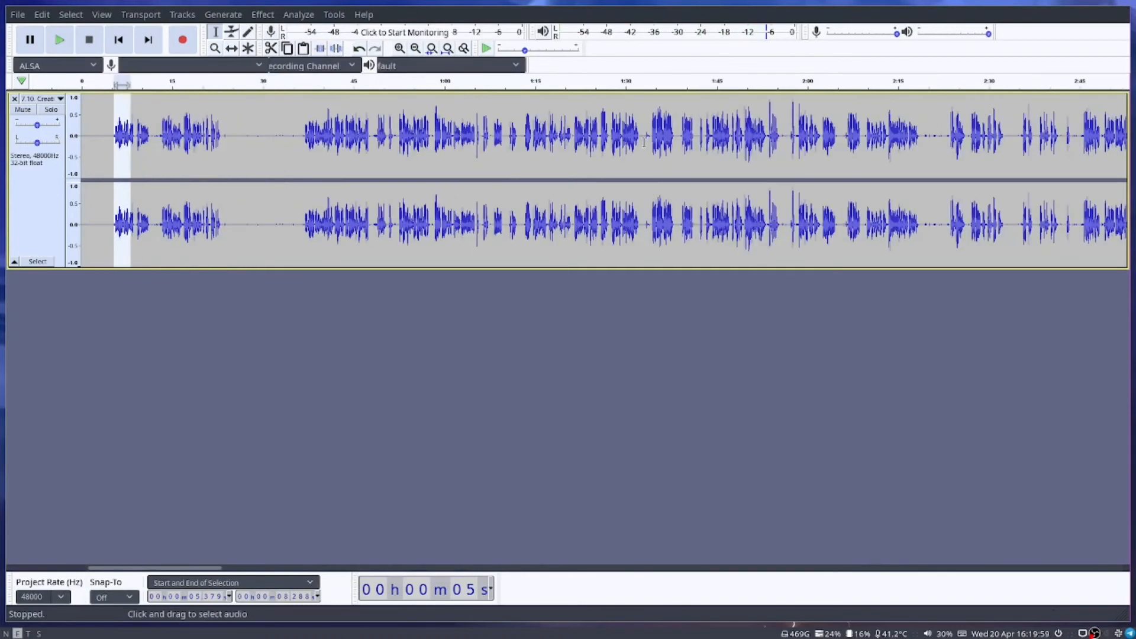
{"action": "left_click_drag", "start_coordinate": [767, 117], "coordinate": [801, 127]}
{"action": "key", "text": "ctrl+3"}
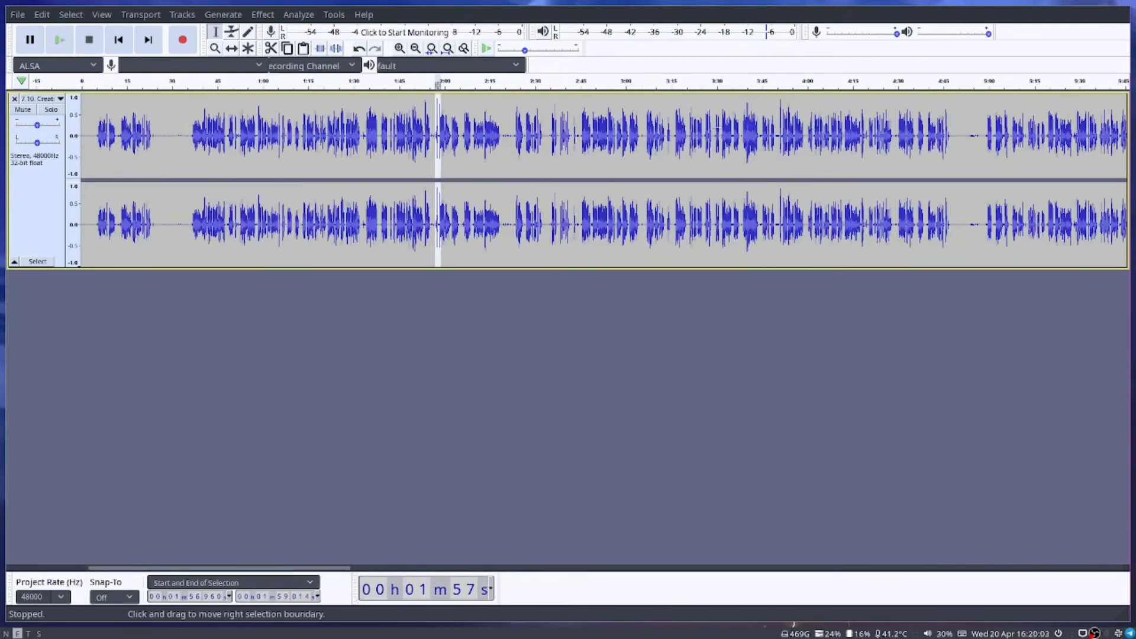
{"action": "scroll", "coordinate": [441, 138], "scroll_direction": "up", "scroll_amount": 1}
{"action": "scroll", "coordinate": [463, 141], "scroll_direction": "left", "scroll_amount": 8}
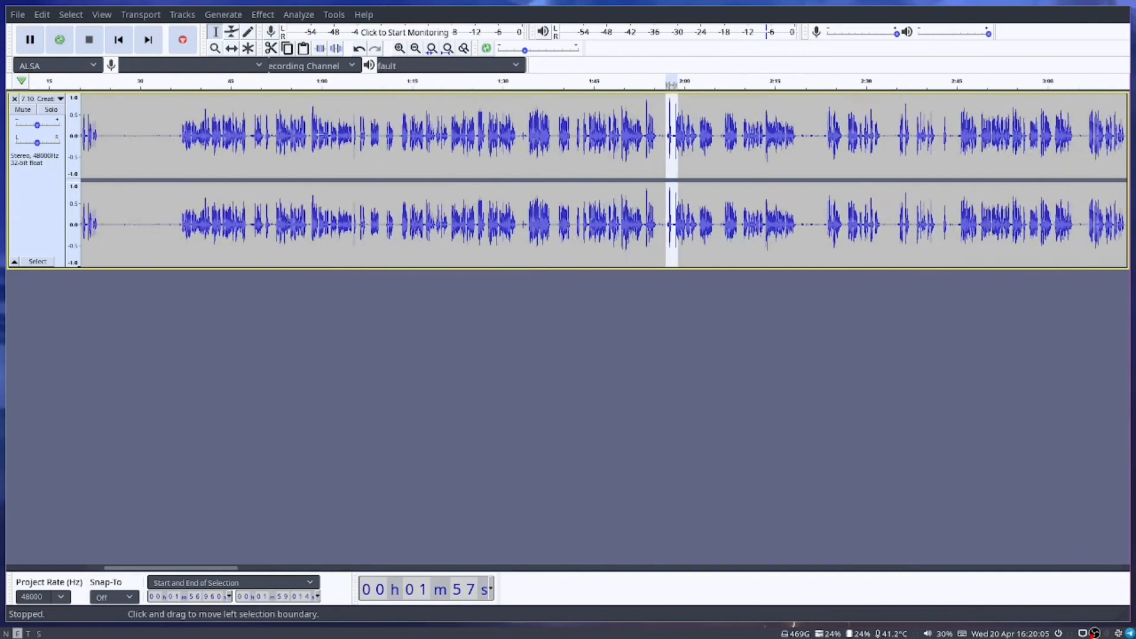
{"action": "scroll", "coordinate": [374, 136], "scroll_direction": "left", "scroll_amount": 5}
{"action": "scroll", "coordinate": [266, 133], "scroll_direction": "up", "scroll_amount": 2}
{"action": "scroll", "coordinate": [237, 132], "scroll_direction": "left", "scroll_amount": 20}
{"action": "scroll", "coordinate": [177, 133], "scroll_direction": "left", "scroll_amount": 20}
{"action": "scroll", "coordinate": [169, 133], "scroll_direction": "down", "scroll_amount": 1}
{"action": "scroll", "coordinate": [168, 133], "scroll_direction": "left", "scroll_amount": 5}
{"action": "scroll", "coordinate": [169, 133], "scroll_direction": "right", "scroll_amount": 1}
{"action": "scroll", "coordinate": [169, 133], "scroll_direction": "left", "scroll_amount": 1}
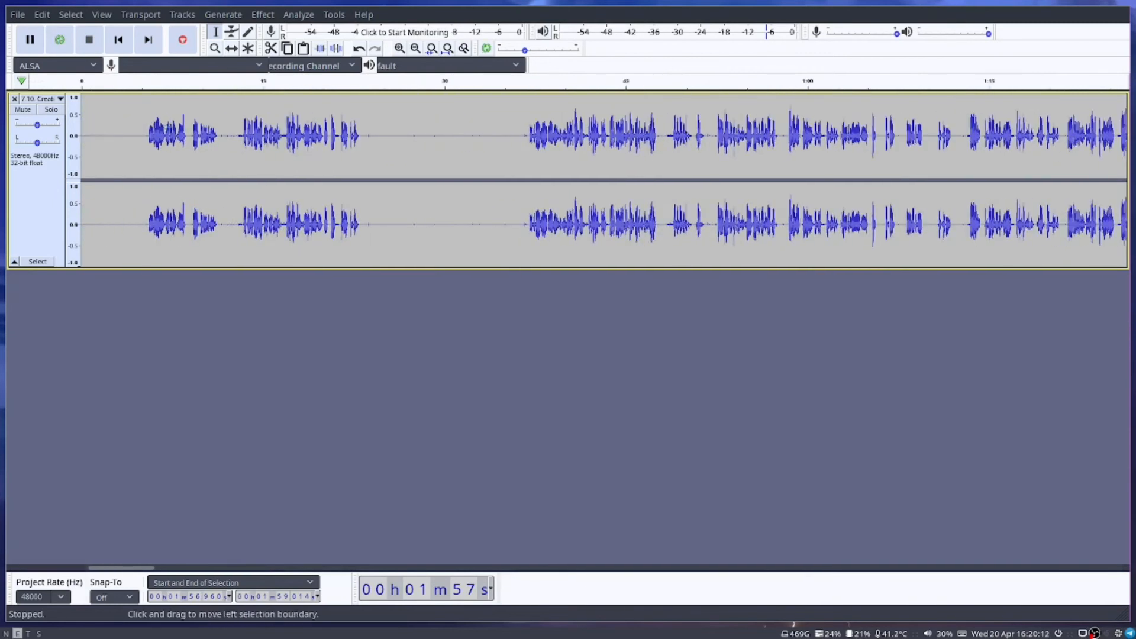
Select the silent opening before the first speech, from the start to about 4.9 seconds.
{"action": "scroll", "coordinate": [152, 126], "scroll_direction": "up", "scroll_amount": 2}
{"action": "scroll", "coordinate": [152, 126], "scroll_direction": "left", "scroll_amount": 9}
{"action": "left_click", "coordinate": [148, 126]}
{"action": "scroll", "coordinate": [148, 126], "scroll_direction": "left", "scroll_amount": 10}
{"action": "left_click", "coordinate": [147, 126]}
{"action": "scroll", "coordinate": [148, 125], "scroll_direction": "left", "scroll_amount": 11}
{"action": "left_click", "coordinate": [148, 125]}
{"action": "scroll", "coordinate": [148, 126], "scroll_direction": "down", "scroll_amount": 2}
{"action": "scroll", "coordinate": [148, 125], "scroll_direction": "left", "scroll_amount": 6}
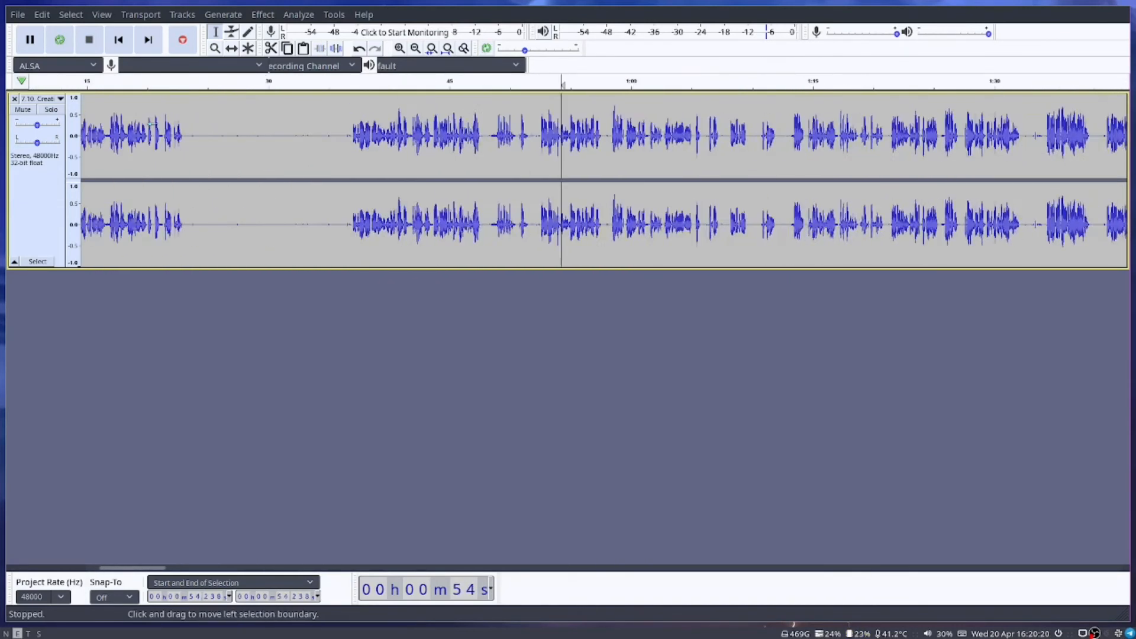
{"action": "scroll", "coordinate": [148, 126], "scroll_direction": "left", "scroll_amount": 12}
{"action": "left_click", "coordinate": [141, 126]}
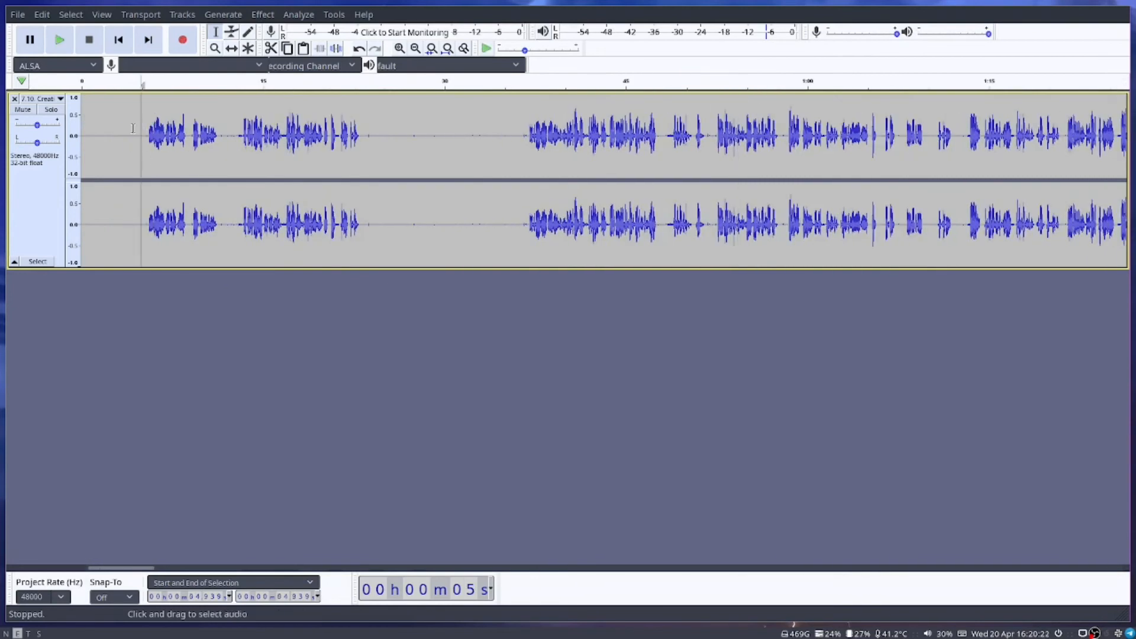
{"action": "left_click_drag", "start_coordinate": [141, 128], "coordinate": [81, 128]}
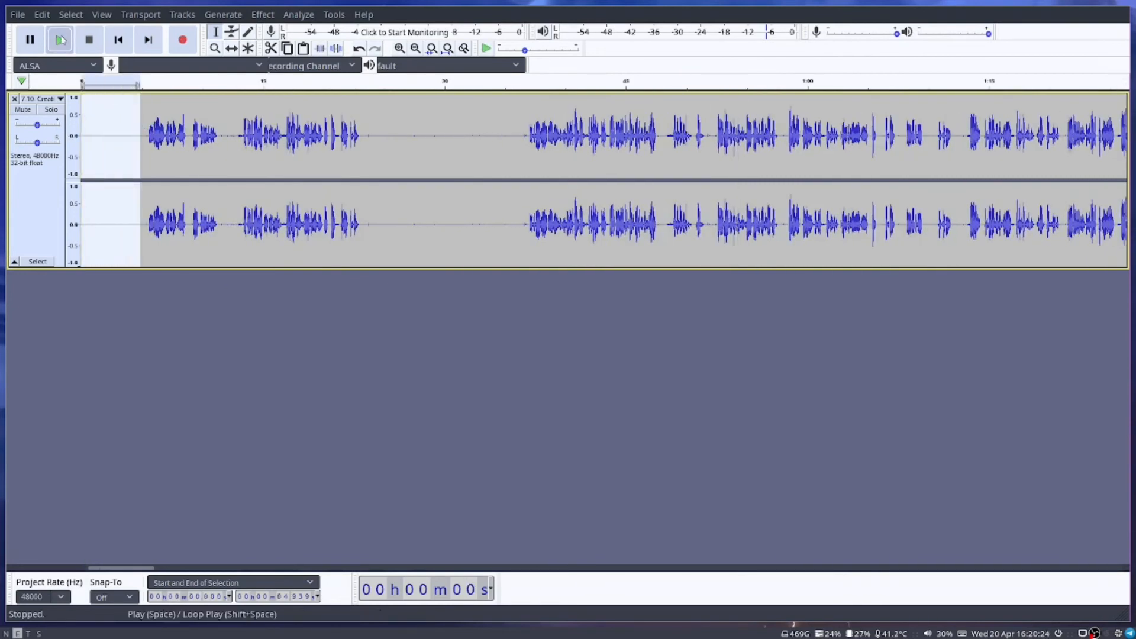
Play back the selected silent opening, amplify it to a new peak of 0.0 dB to hear the background noise, and undo the amplification.
{"action": "left_click", "coordinate": [60, 40]}
{"action": "key", "text": "space"}
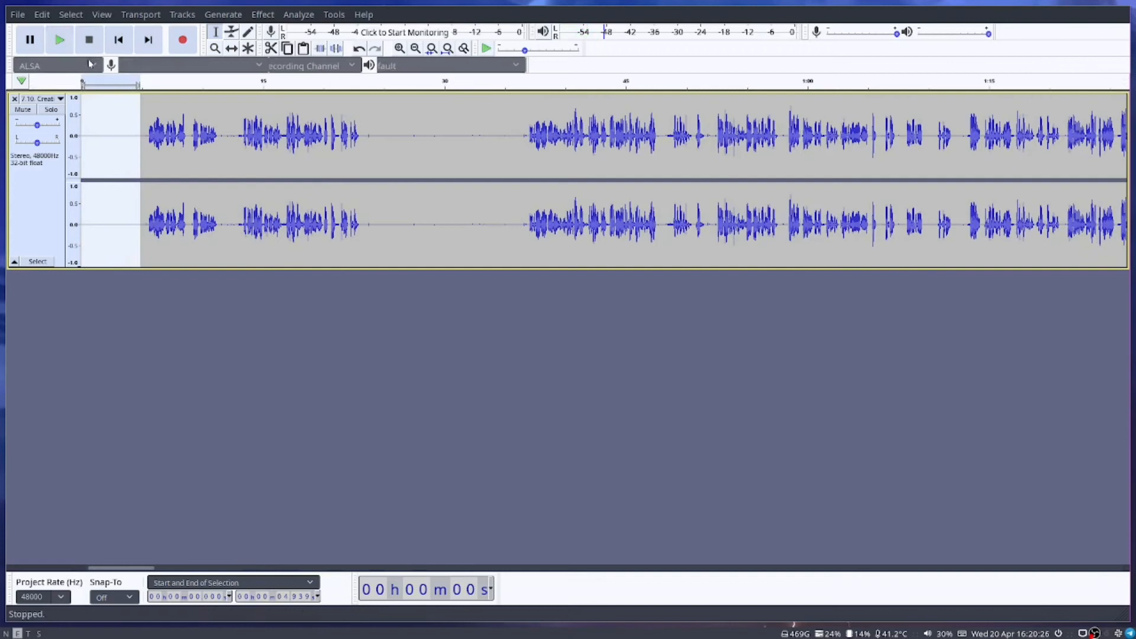
{"action": "left_click", "coordinate": [262, 14]}
{"action": "left_click", "coordinate": [278, 73]}
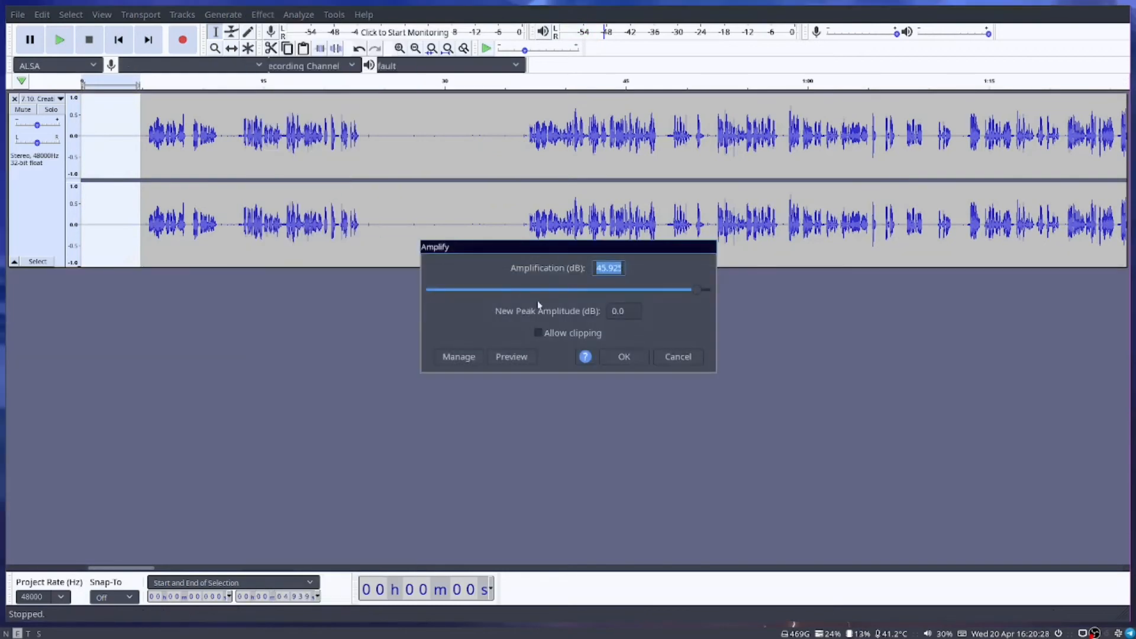
{"action": "left_click", "coordinate": [636, 350]}
{"action": "left_click", "coordinate": [62, 40]}
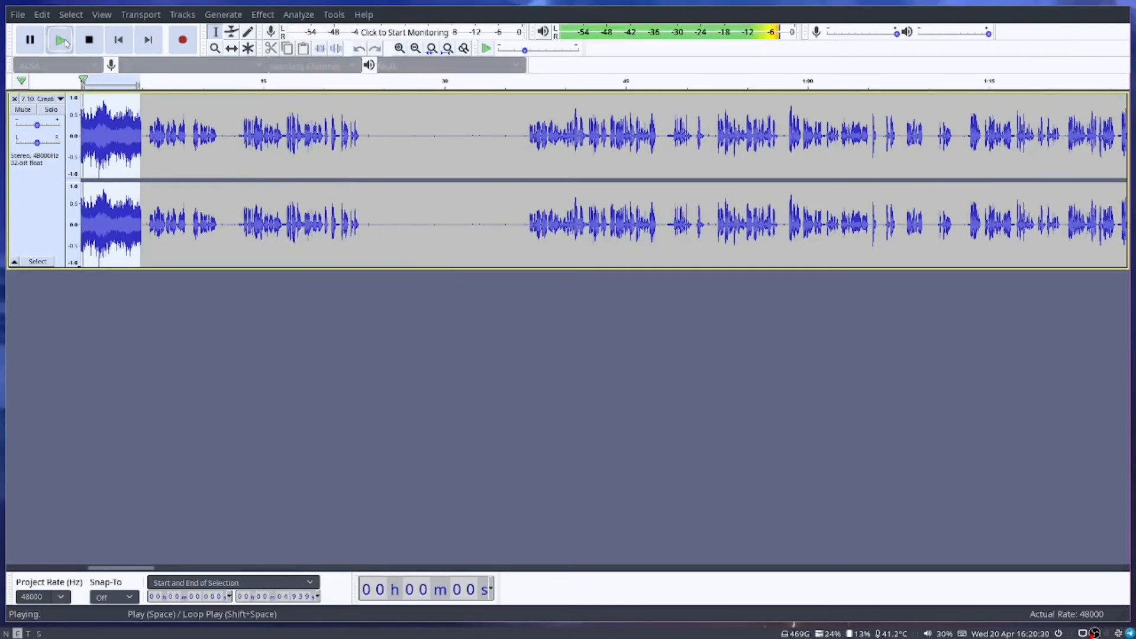
{"action": "key", "text": "space"}
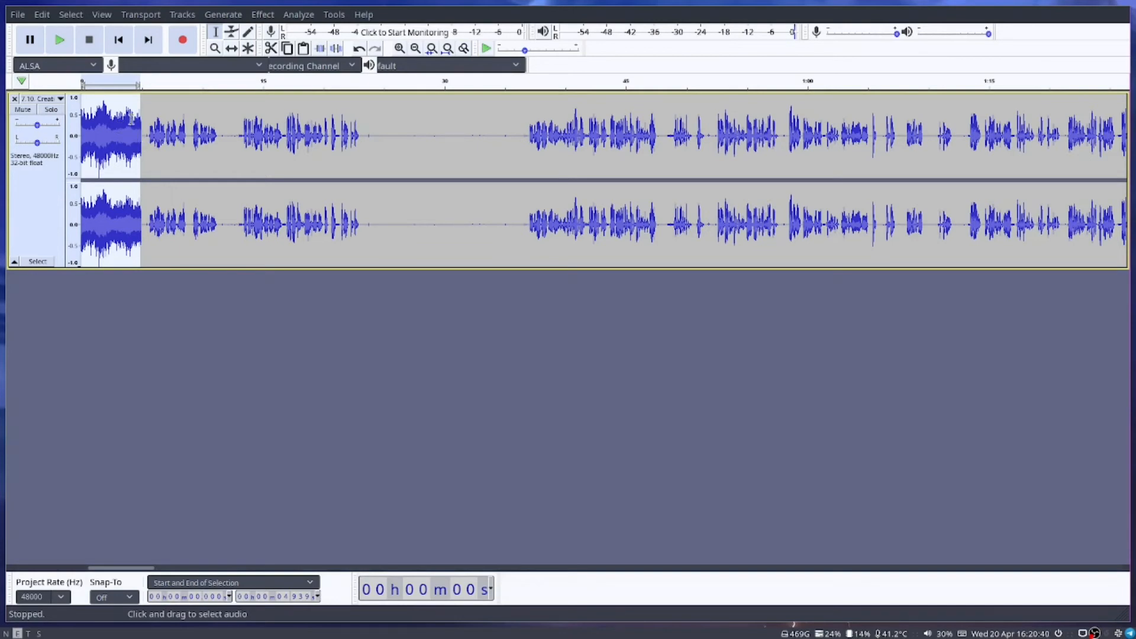
{"action": "key", "text": "ctrl+z"}
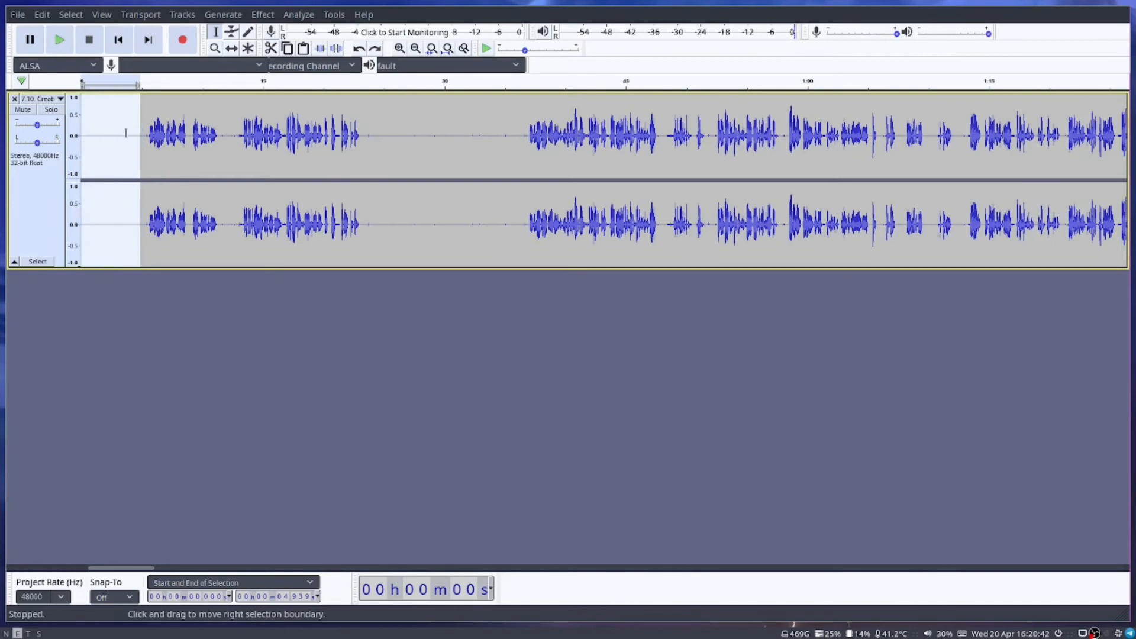
Select the silent opening from the start to about 5.1 seconds and capture it as the noise profile for Noise Reduction.
{"action": "left_click", "coordinate": [137, 125]}
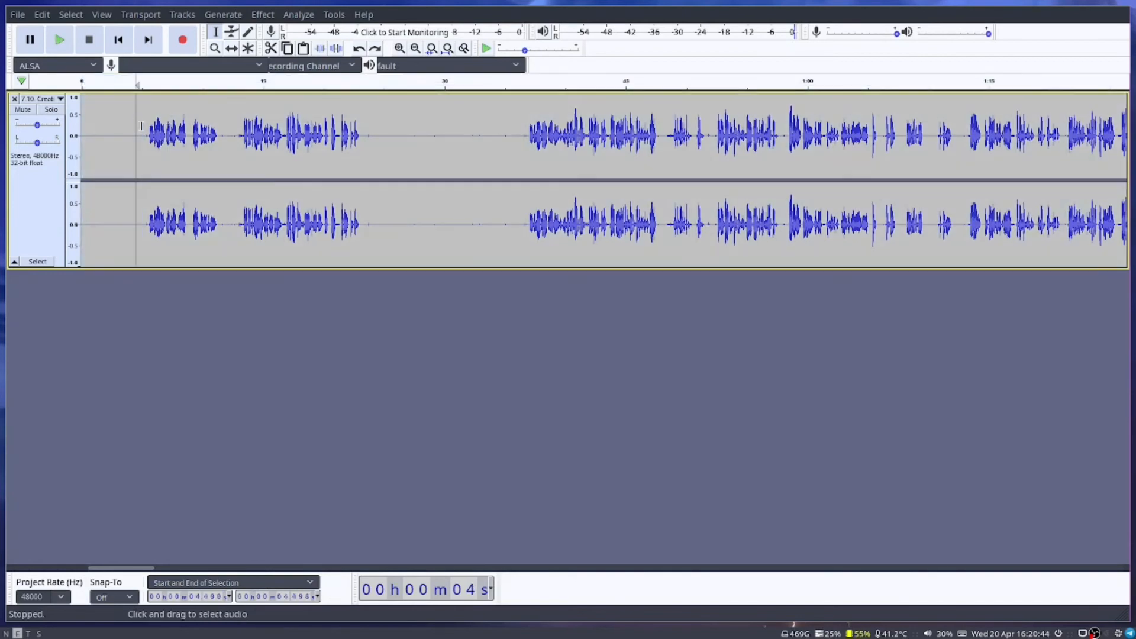
{"action": "left_click_drag", "start_coordinate": [142, 125], "coordinate": [81, 127]}
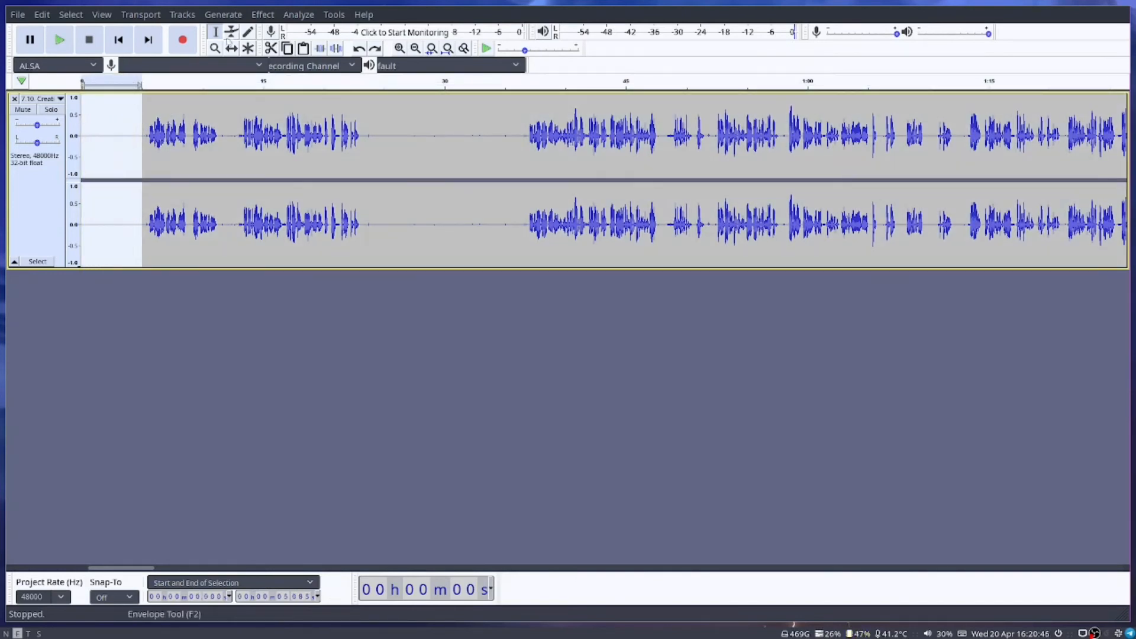
{"action": "left_click", "coordinate": [262, 15]}
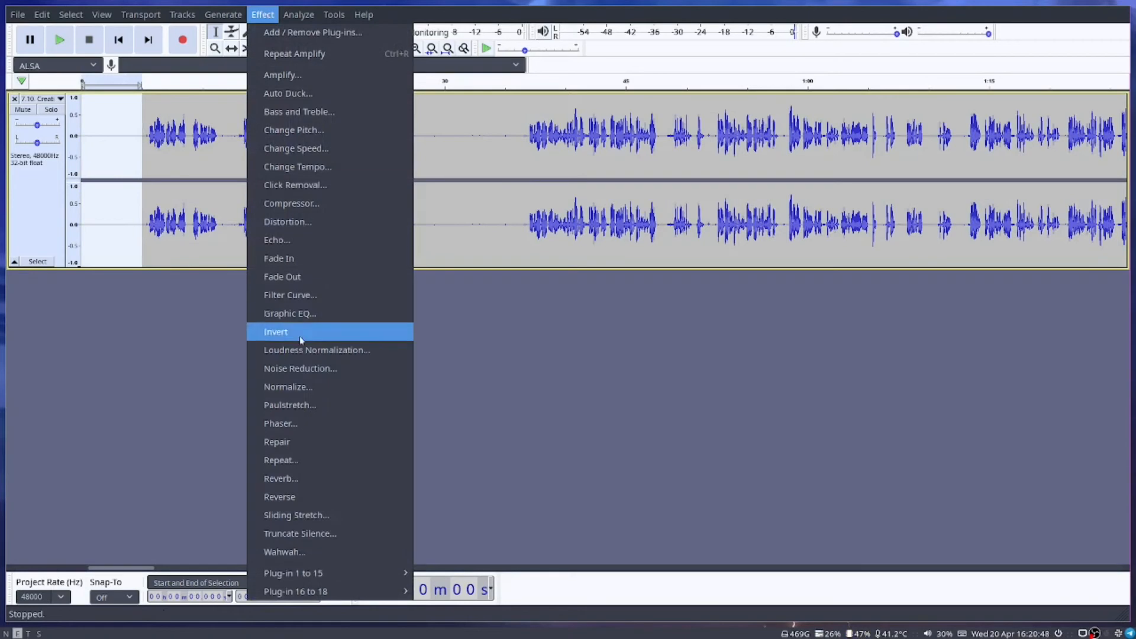
{"action": "left_click", "coordinate": [318, 370]}
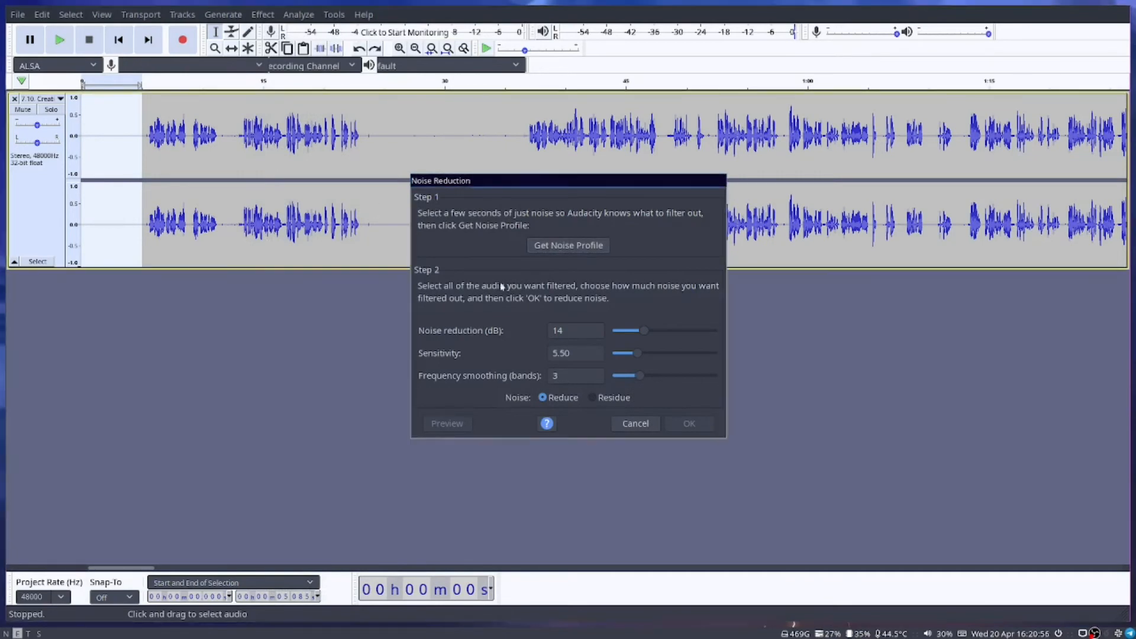
{"action": "left_click", "coordinate": [568, 245]}
Amplify the entire track above 0.0 dB with clipping allowed.
{"action": "left_click", "coordinate": [253, 149]}
{"action": "key", "text": "ctrl+a"}
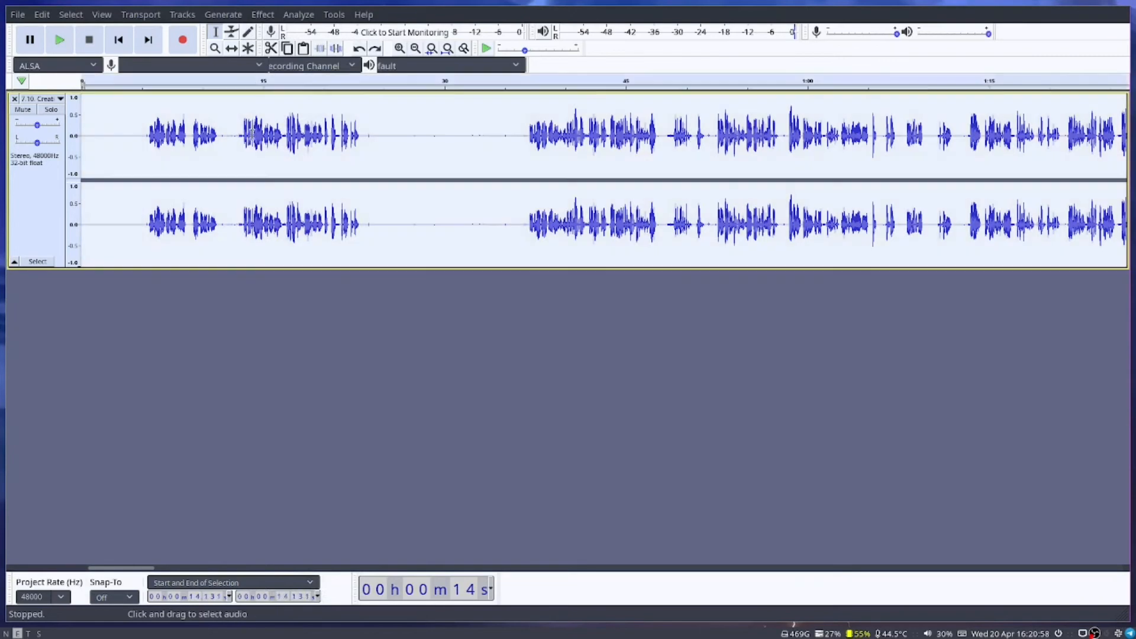
{"action": "left_click", "coordinate": [262, 14]}
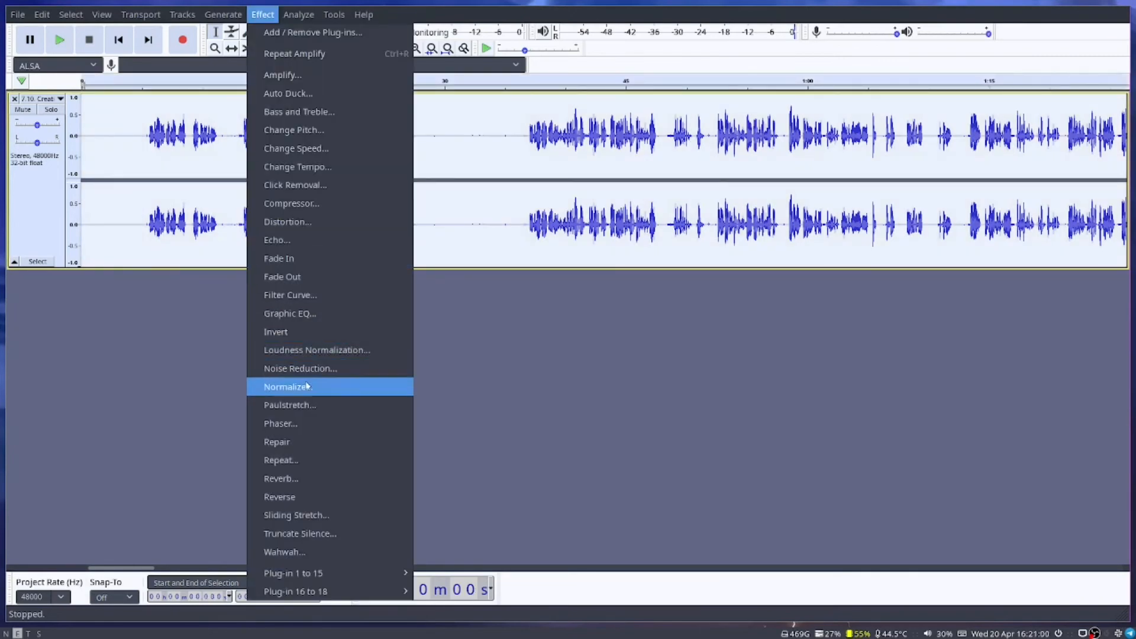
{"action": "left_click", "coordinate": [313, 81]}
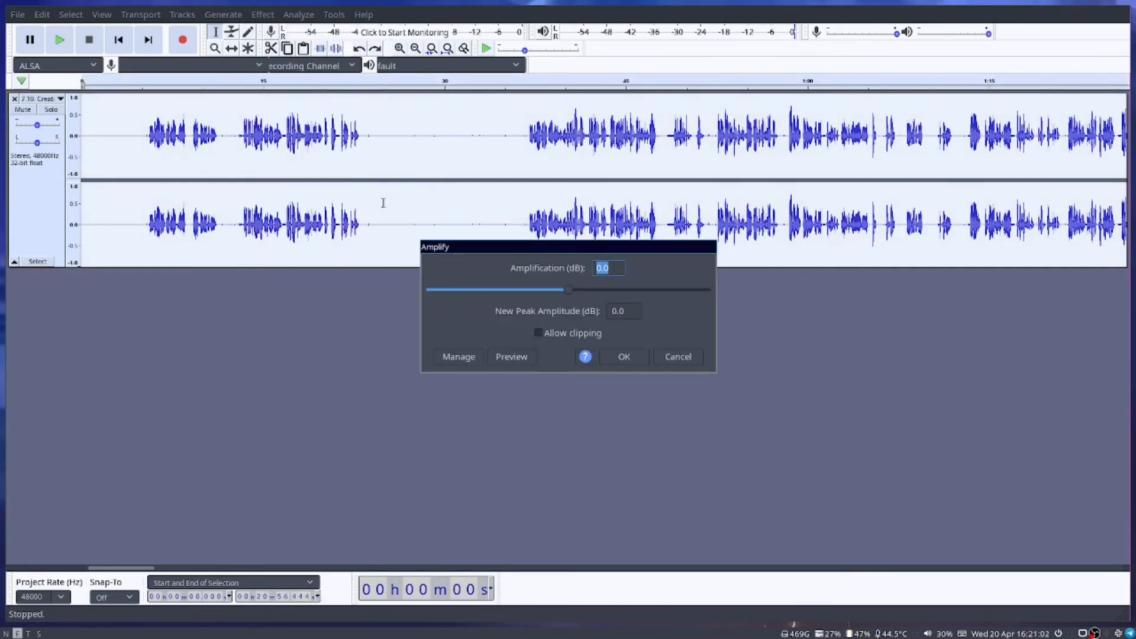
{"action": "left_click", "coordinate": [539, 333]}
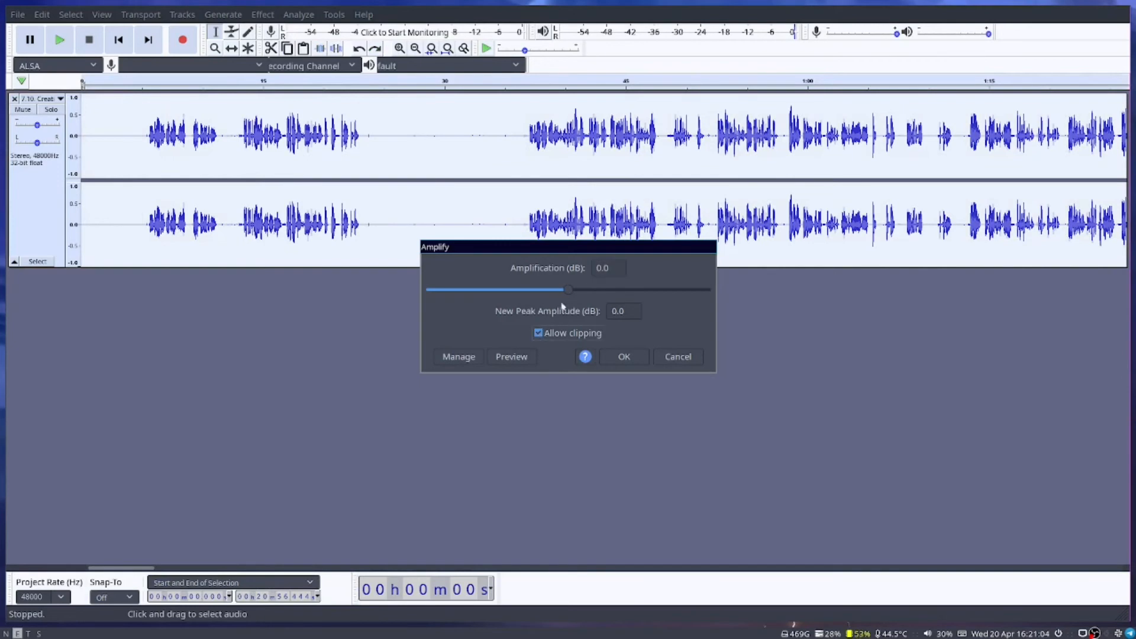
{"action": "left_click_drag", "start_coordinate": [568, 296], "coordinate": [590, 293]}
{"action": "left_click", "coordinate": [624, 356]}
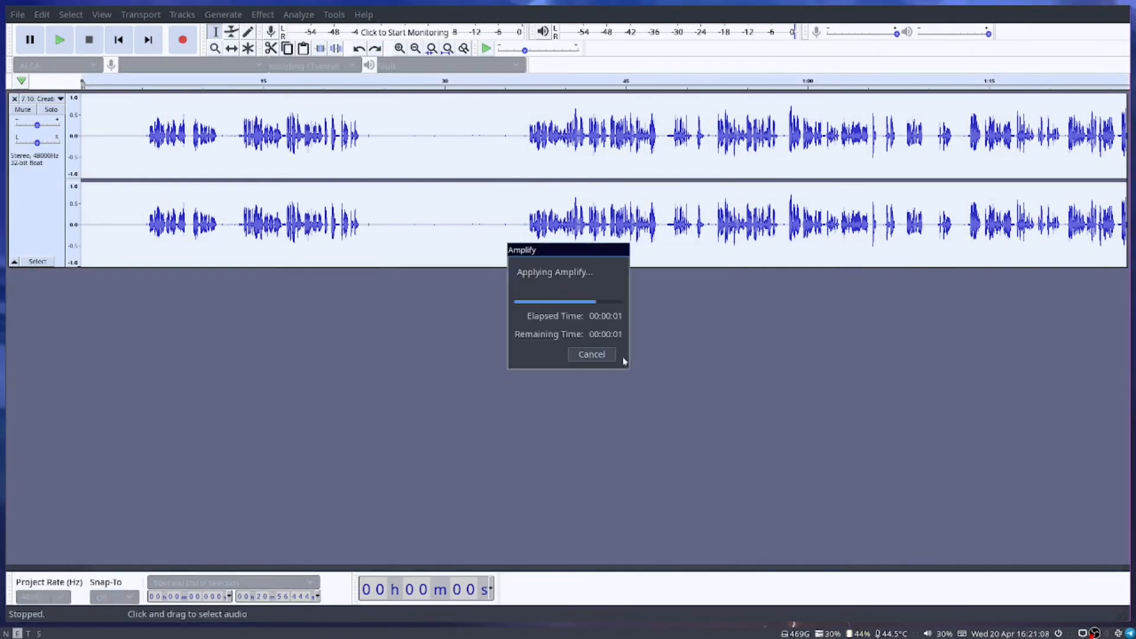
Play back the amplified opening from about 3.2 seconds and again from about 2.1 seconds to hear the speech and background noise.
{"action": "left_click", "coordinate": [122, 131]}
{"action": "key", "text": "space"}
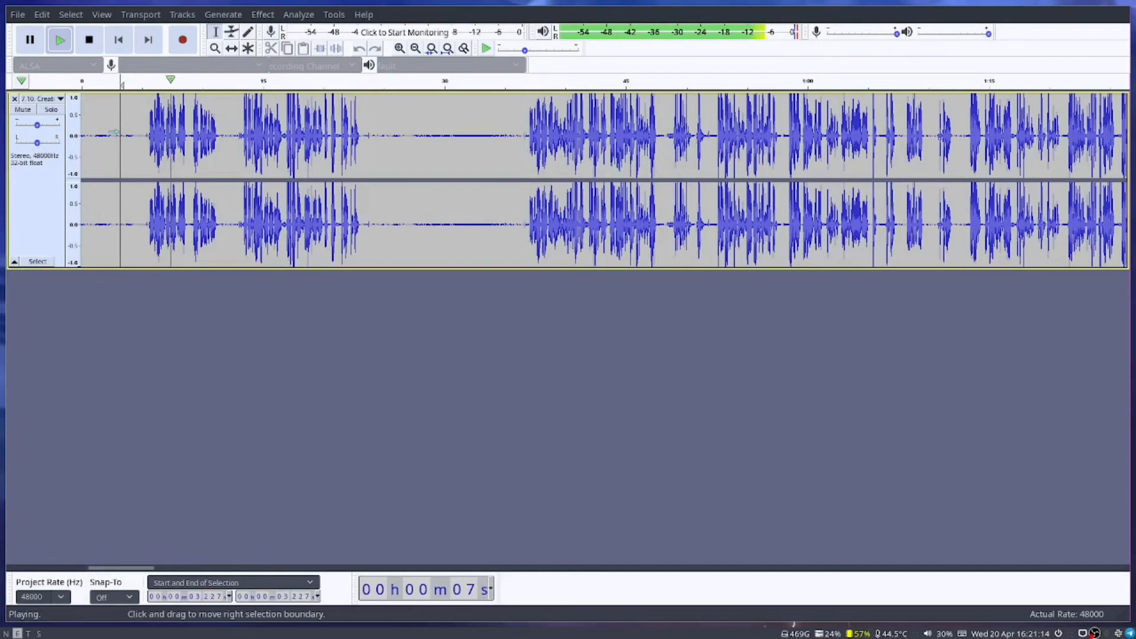
{"action": "key", "text": "space"}
{"action": "left_click", "coordinate": [141, 132]}
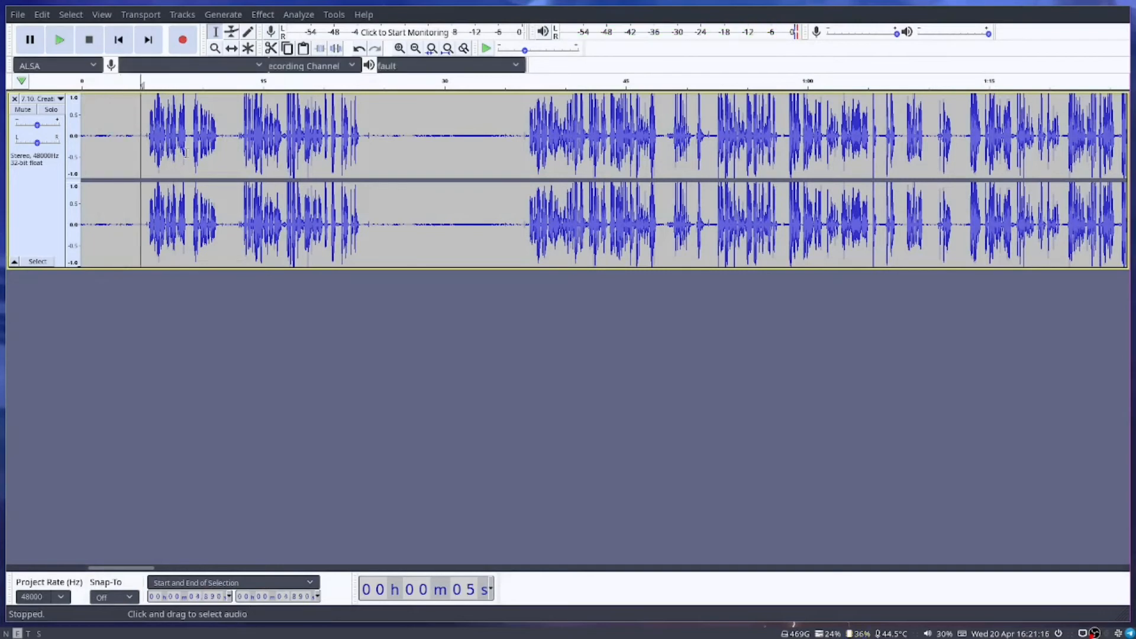
{"action": "left_click", "coordinate": [133, 142]}
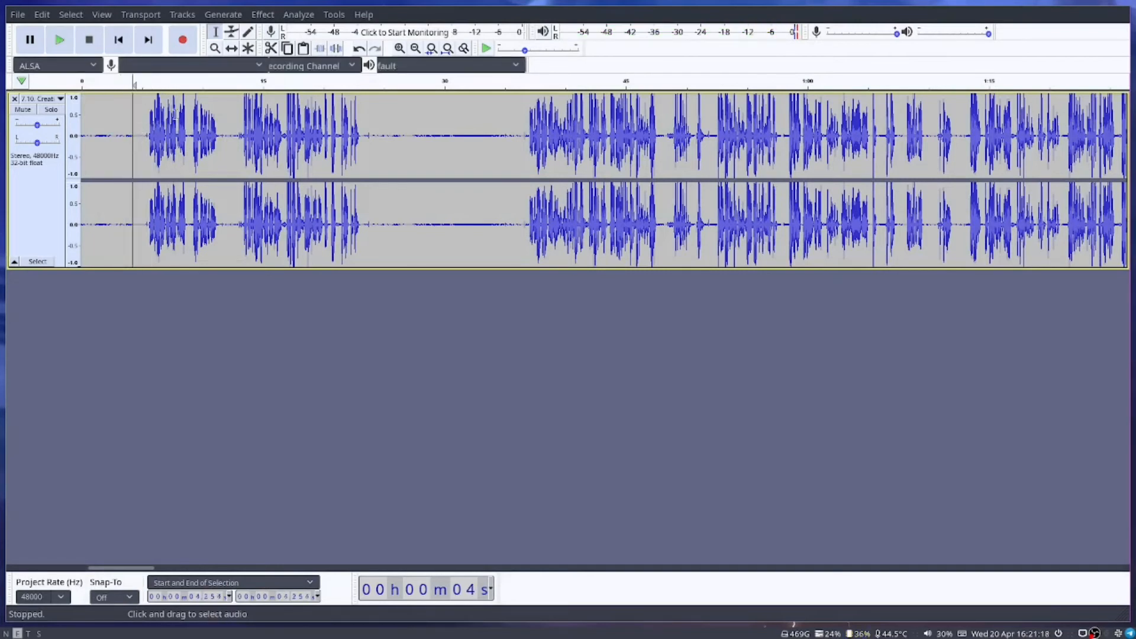
{"action": "left_click", "coordinate": [107, 129]}
{"action": "key", "text": "space"}
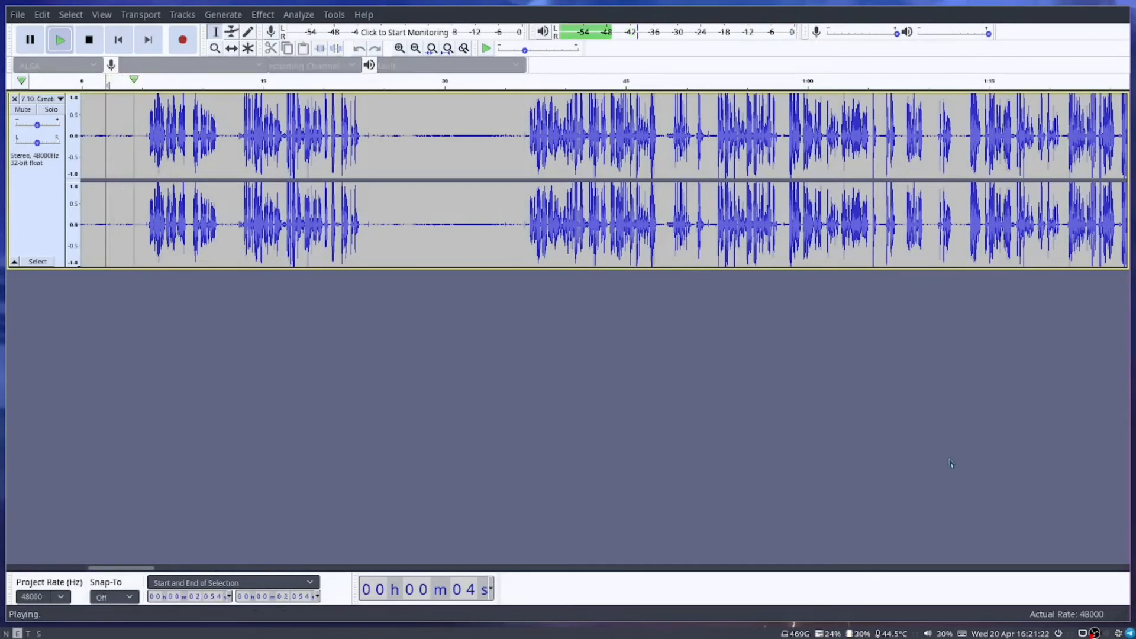
{"action": "key", "text": "space"}
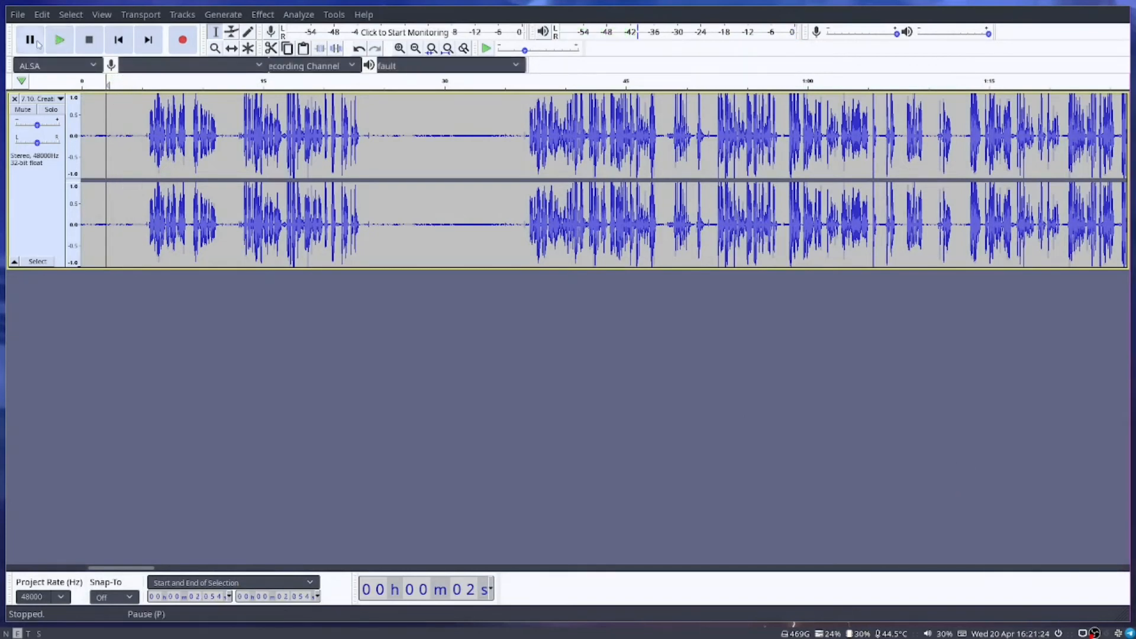
Capture a noise profile from the amplified silent opening, from the start to about 4.7 seconds.
{"action": "left_click_drag", "start_coordinate": [138, 122], "coordinate": [81, 124]}
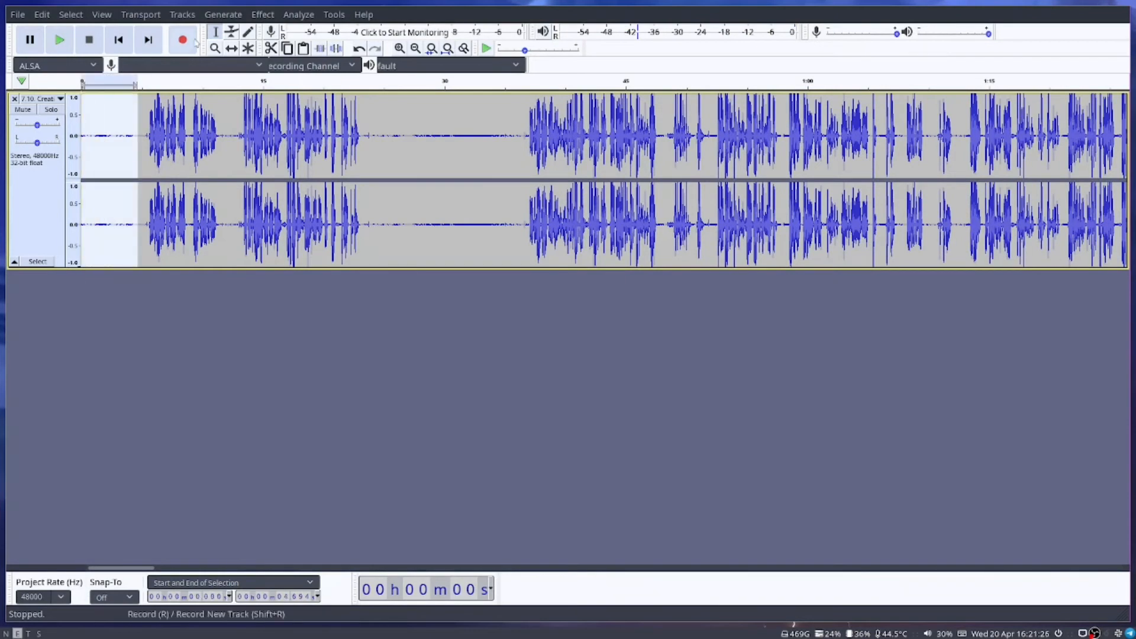
{"action": "left_click", "coordinate": [263, 14]}
{"action": "left_click", "coordinate": [327, 369]}
{"action": "left_click", "coordinate": [567, 245]}
Preview Noise Reduction on the first speech from about 5.1 to 11.9 seconds with 14 dB reduction, sensitivity 5.50 and 3 smoothing bands, without applying it.
{"action": "double_click", "coordinate": [196, 123]}
{"action": "left_click", "coordinate": [193, 123]}
{"action": "left_click_drag", "start_coordinate": [144, 129], "coordinate": [226, 127]}
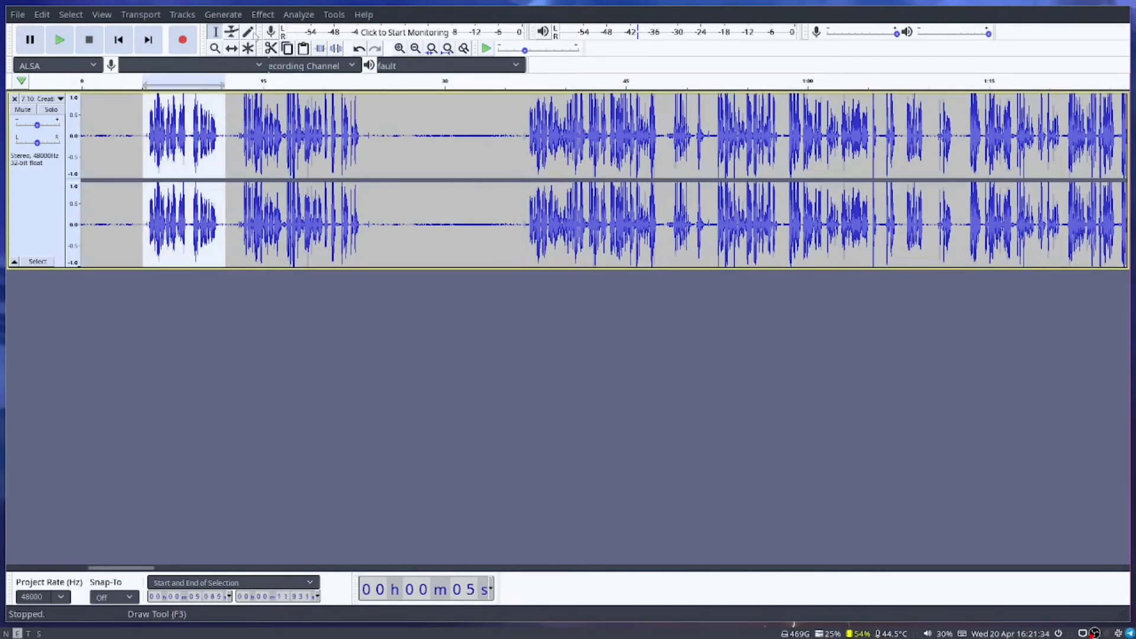
{"action": "left_click", "coordinate": [263, 15]}
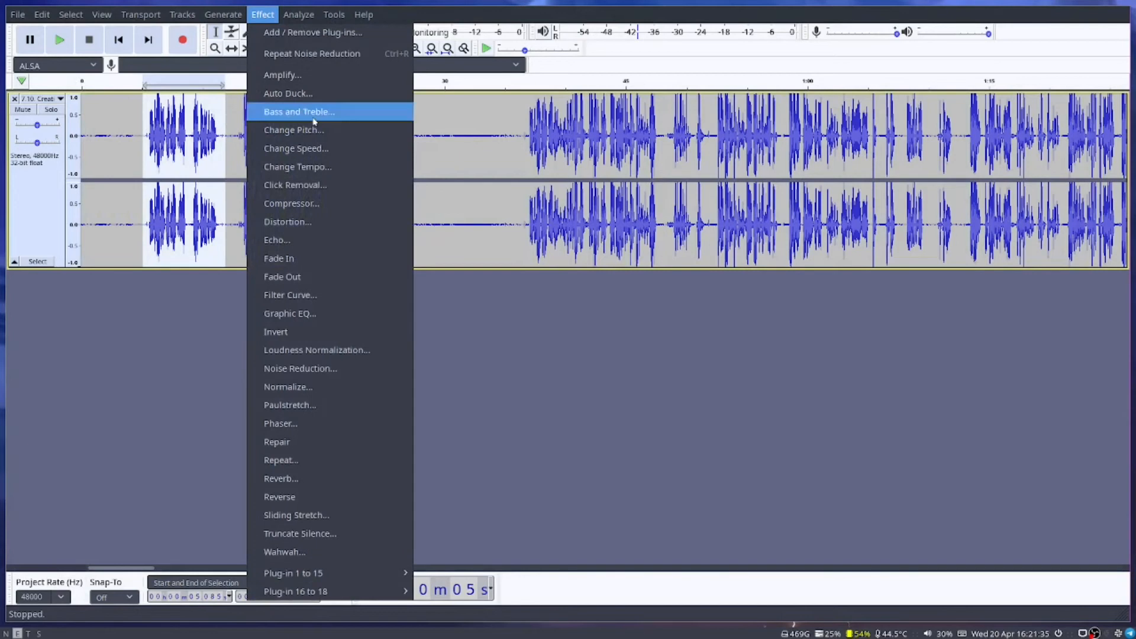
{"action": "left_click", "coordinate": [301, 369]}
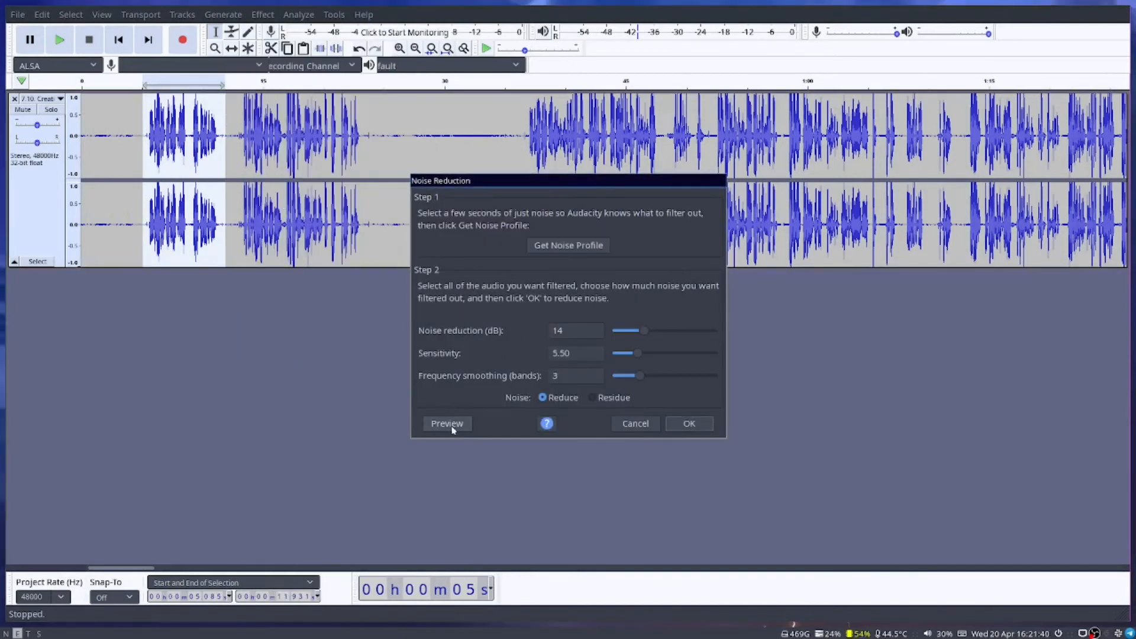
{"action": "left_click", "coordinate": [453, 427]}
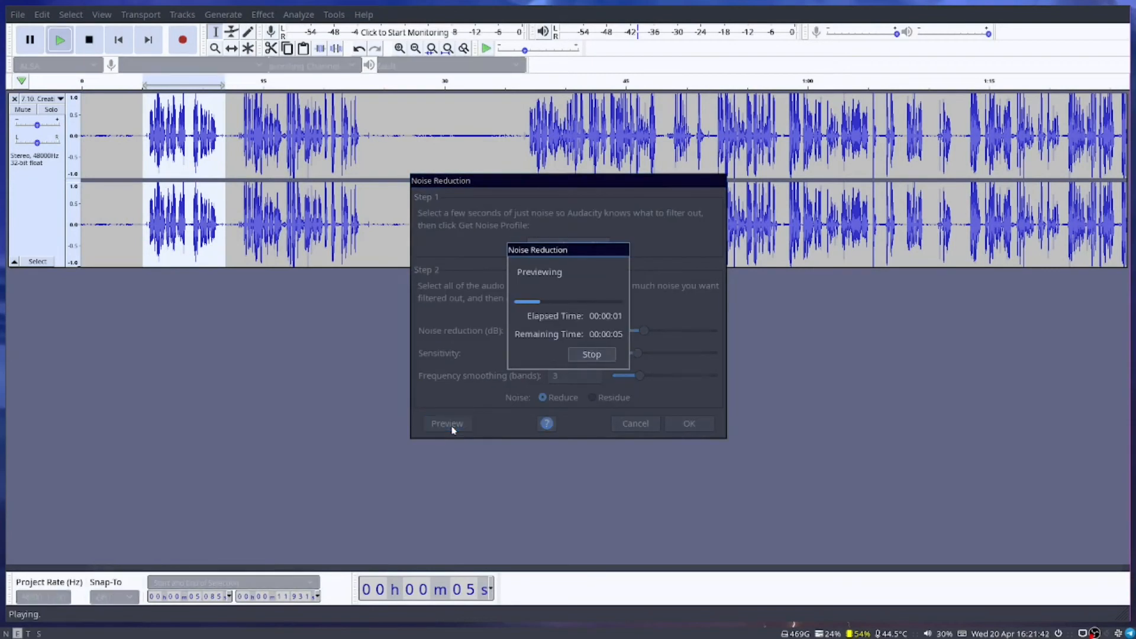
{"action": "left_click", "coordinate": [591, 354]}
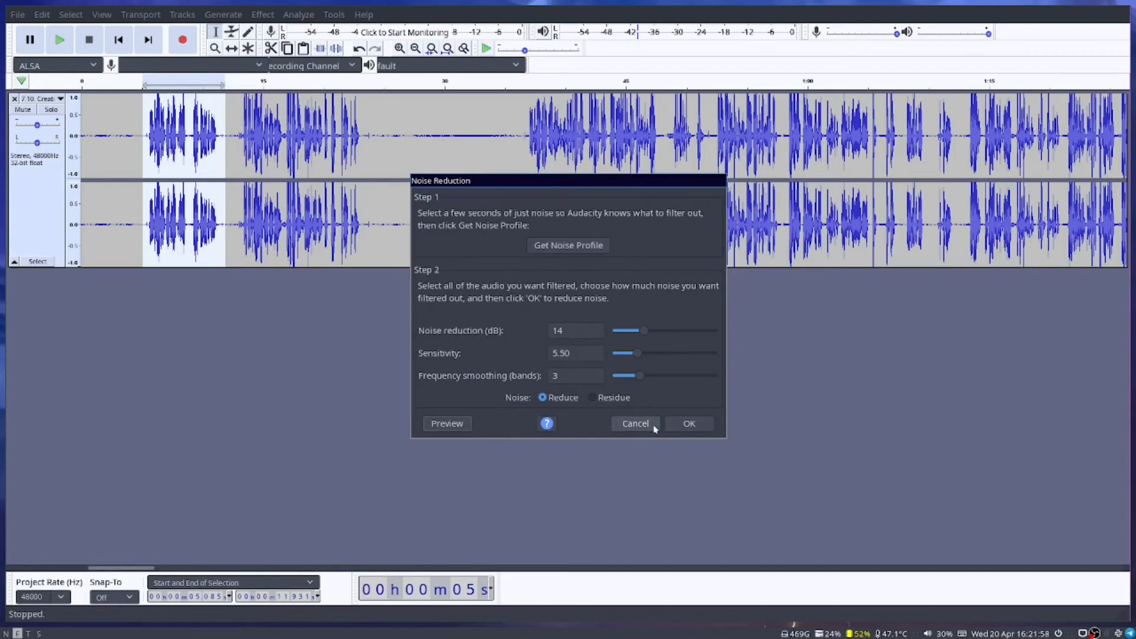
{"action": "left_click", "coordinate": [630, 424]}
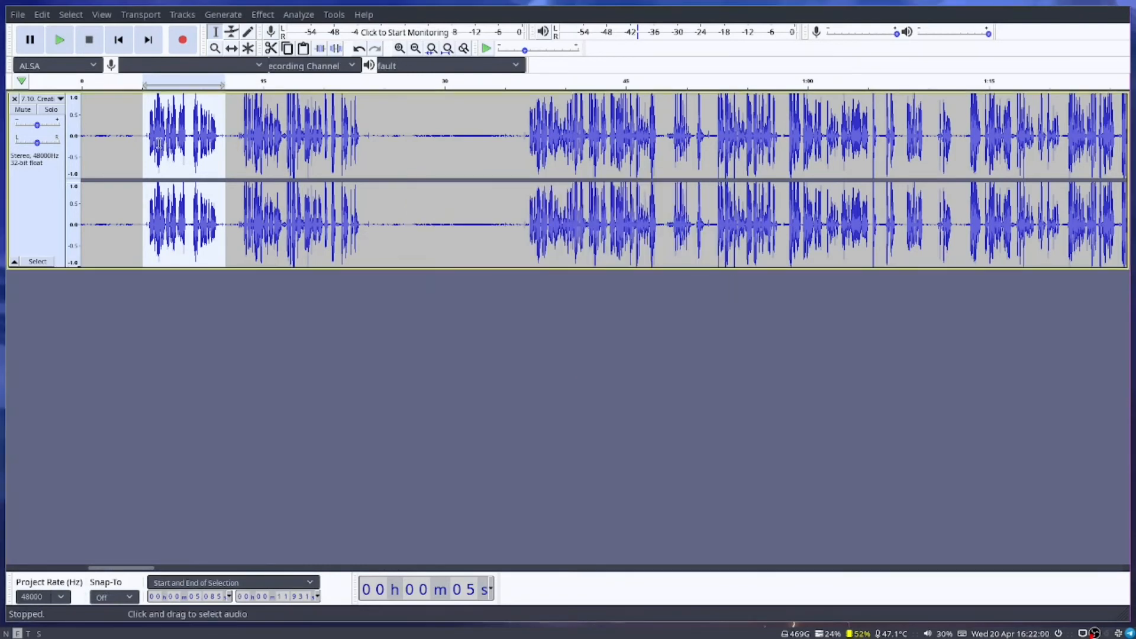
Play back the unfiltered first speech from about 5.1 seconds for comparison.
{"action": "left_click", "coordinate": [144, 123]}
{"action": "key", "text": "space"}
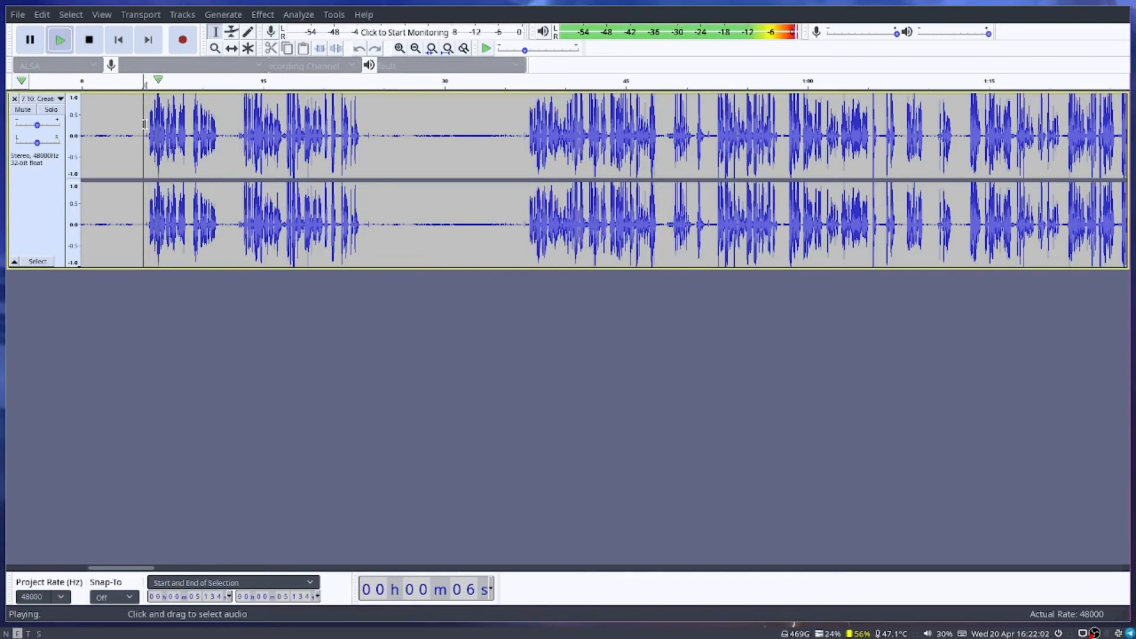
{"action": "key", "text": "space"}
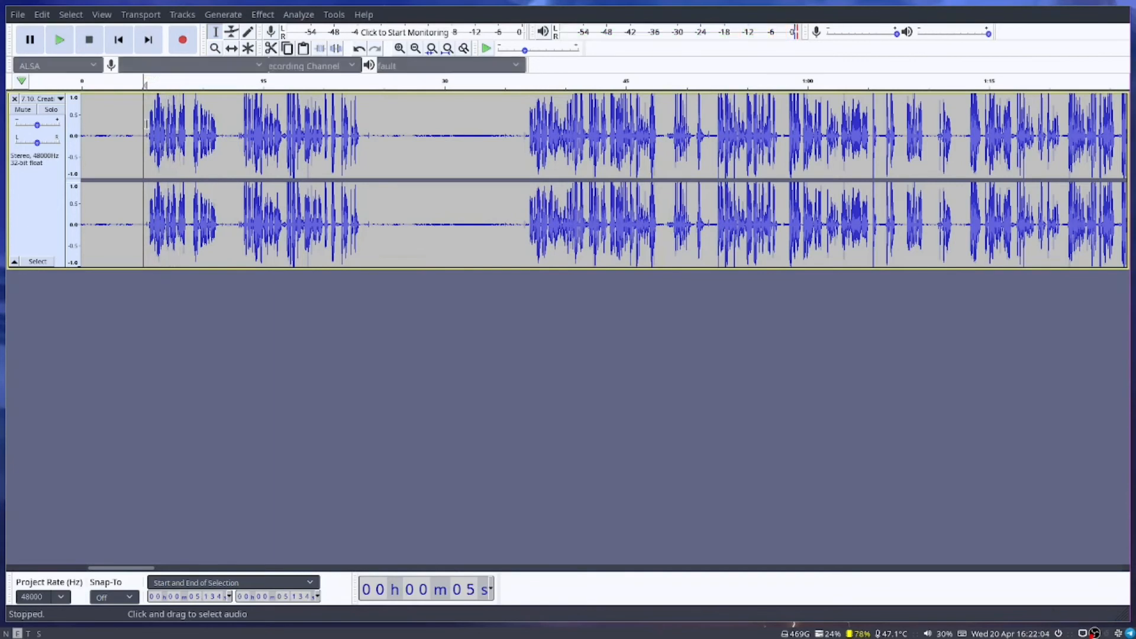
Apply Noise Reduction to the speech from about 5.1 to 11.2 seconds with 14 dB reduction, sensitivity 5.50 and 3 smoothing bands.
{"action": "left_click_drag", "start_coordinate": [148, 145], "coordinate": [216, 142]}
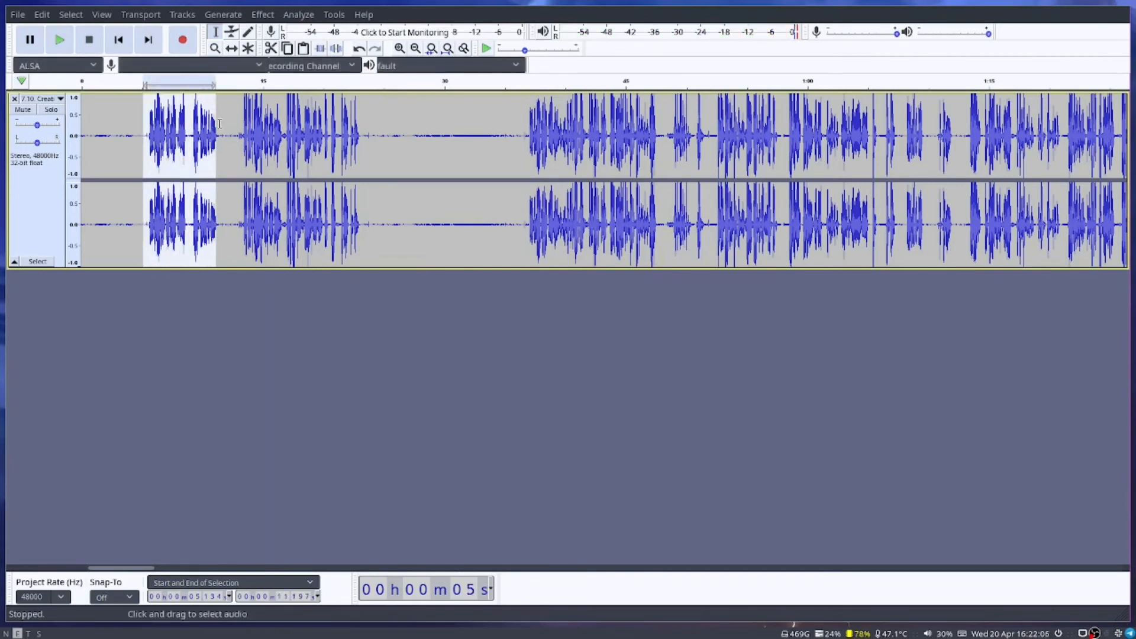
{"action": "left_click", "coordinate": [261, 15]}
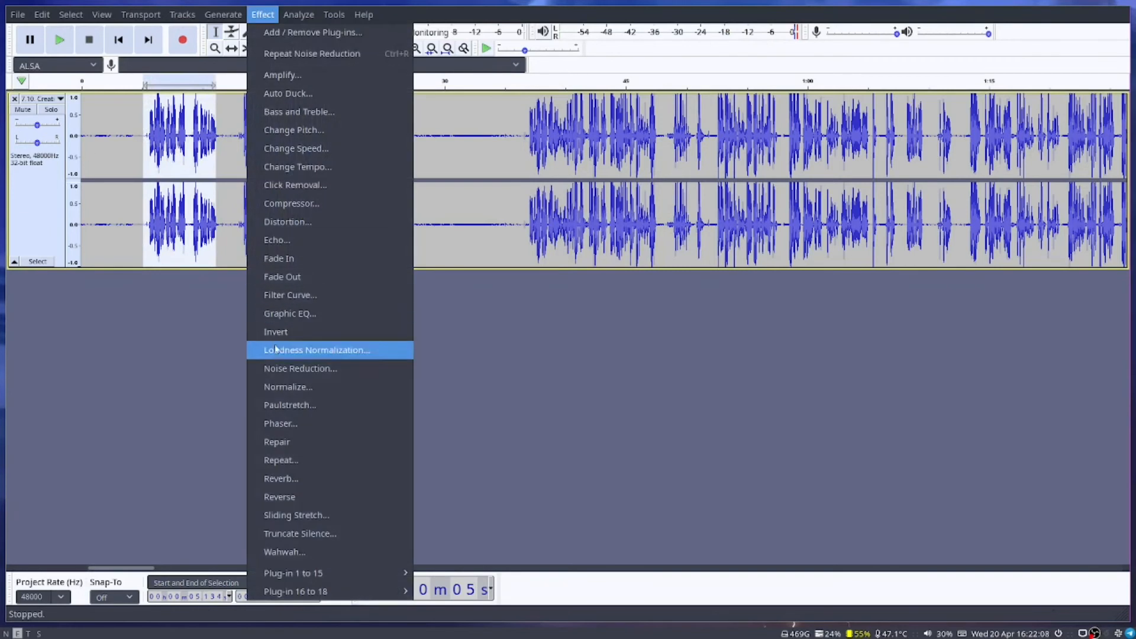
{"action": "left_click", "coordinate": [317, 372]}
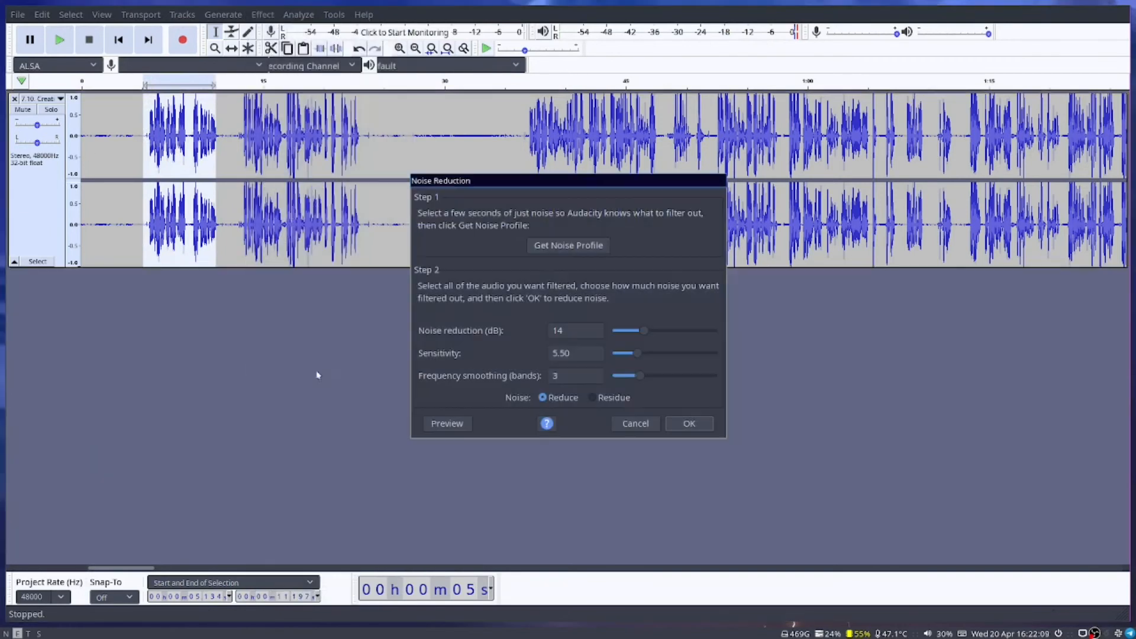
{"action": "left_click", "coordinate": [690, 425]}
Compare the noise-reduced speech from about 4.7 seconds with the unfiltered speech from about 13.1 seconds by playing back both.
{"action": "left_click_drag", "start_coordinate": [215, 138], "coordinate": [141, 136]}
{"action": "left_click", "coordinate": [139, 136]}
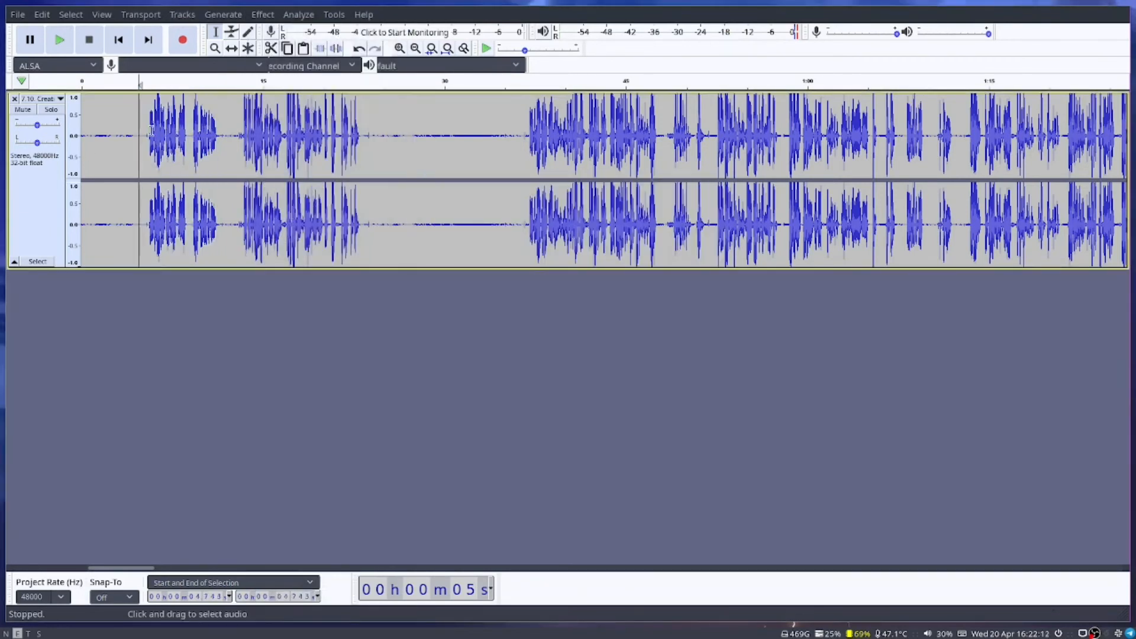
{"action": "key", "text": "space"}
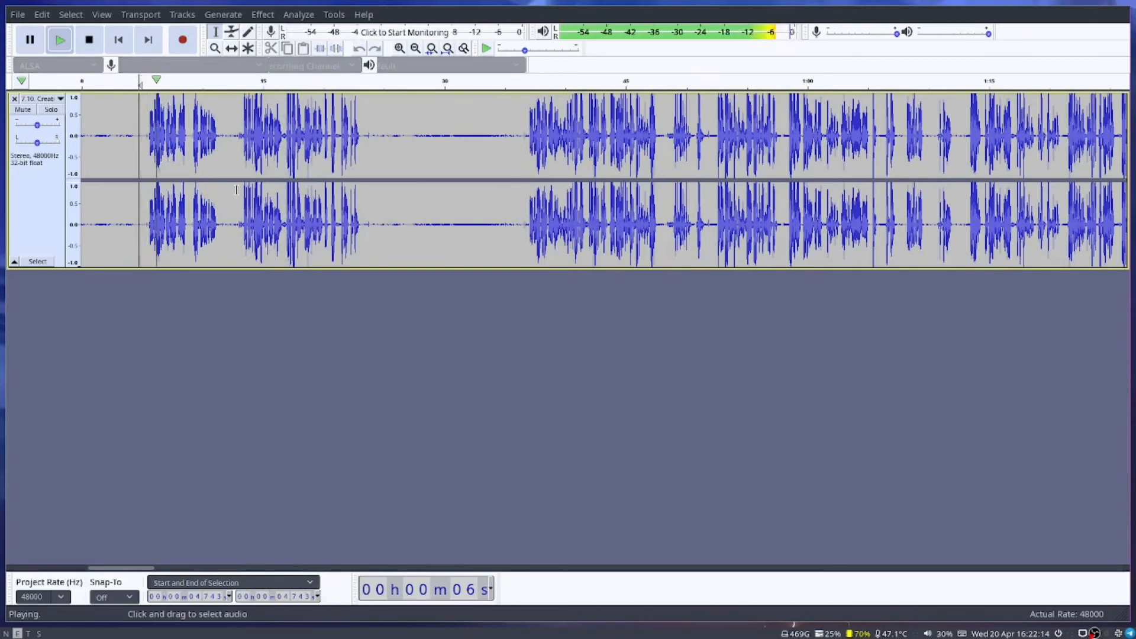
{"action": "key", "text": "space"}
{"action": "left_click", "coordinate": [239, 119]}
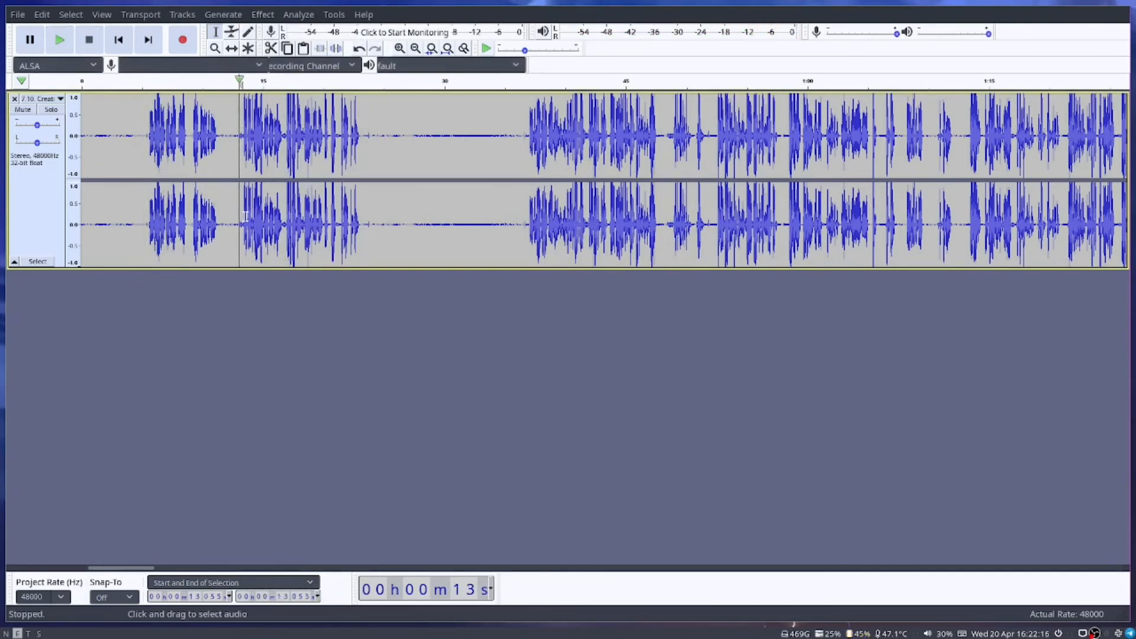
{"action": "key", "text": "space"}
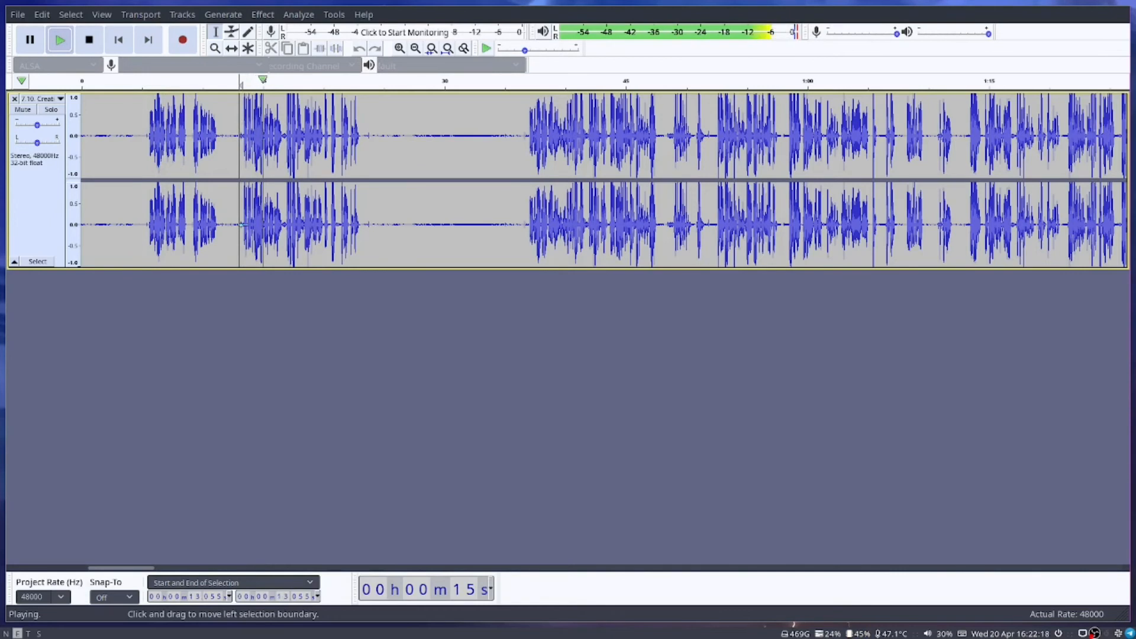
Apply Noise Reduction to the entire track with 14 dB reduction, sensitivity 5.50 and 3 frequency smoothing bands.
{"action": "key", "text": "space"}
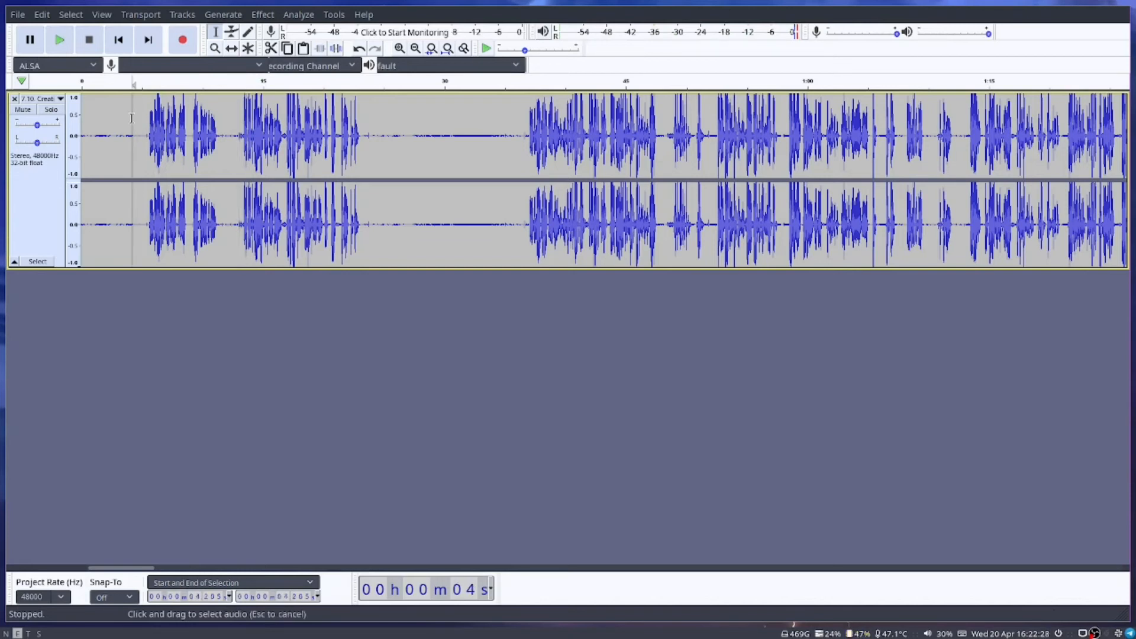
{"action": "left_click_drag", "start_coordinate": [146, 131], "coordinate": [218, 132]}
{"action": "left_click_drag", "start_coordinate": [135, 133], "coordinate": [79, 144]}
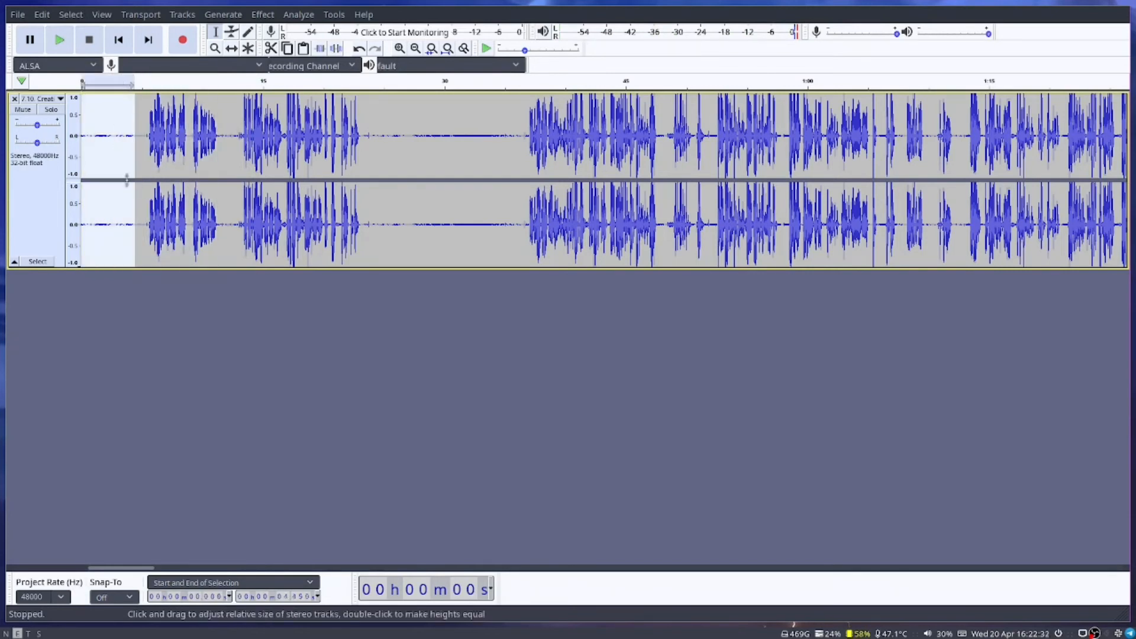
{"action": "left_click", "coordinate": [145, 129]}
{"action": "key", "text": "ctrl+a"}
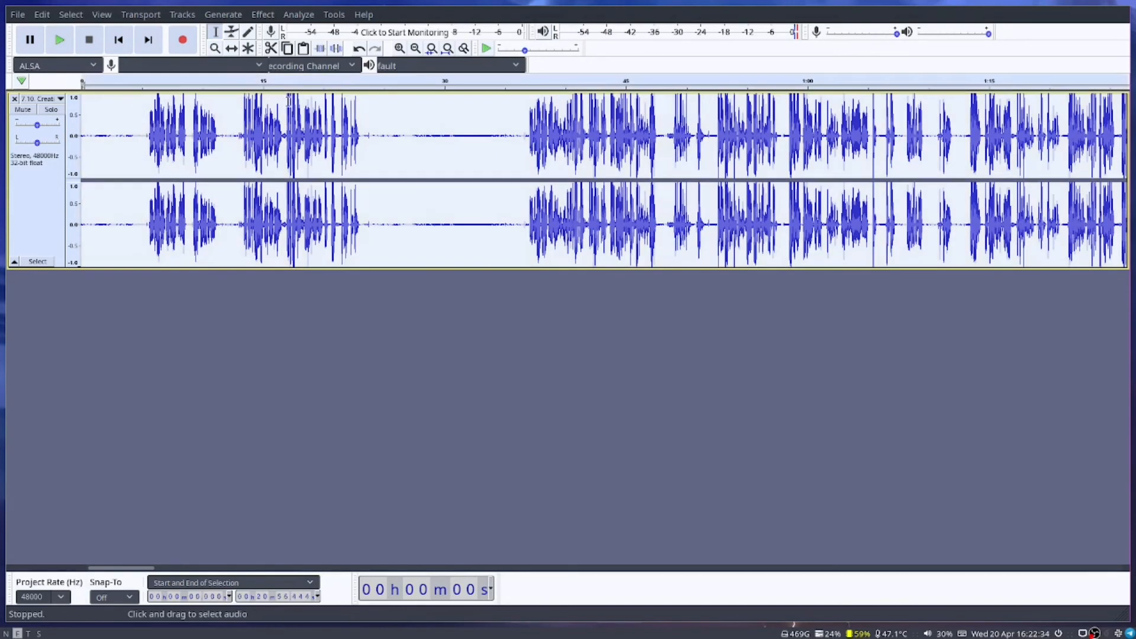
{"action": "left_click", "coordinate": [277, 16]}
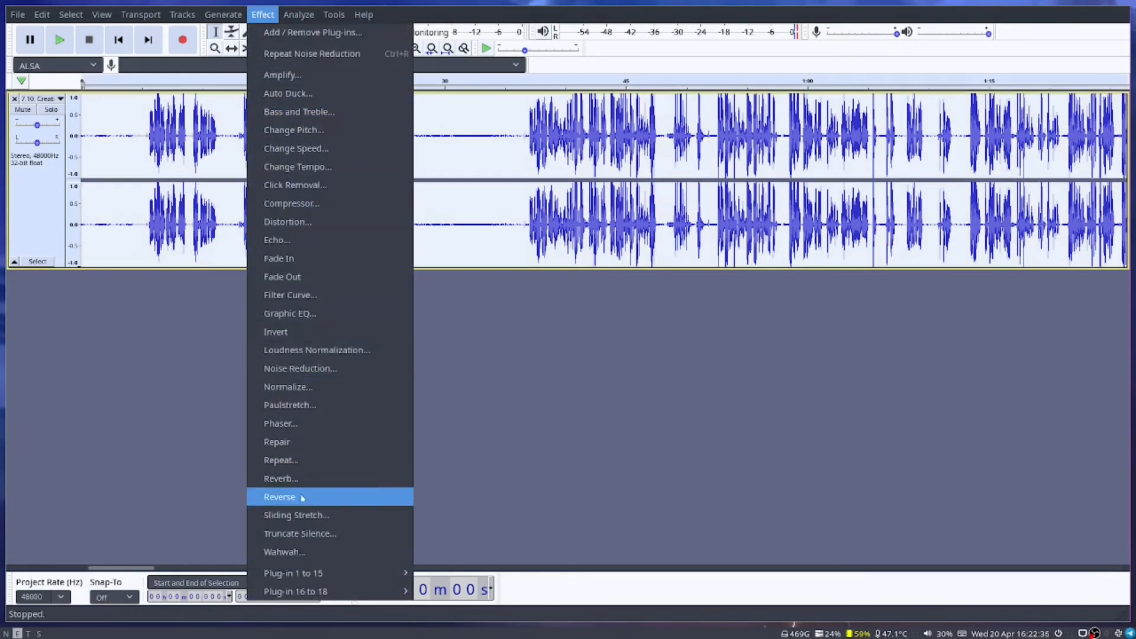
{"action": "left_click", "coordinate": [321, 369]}
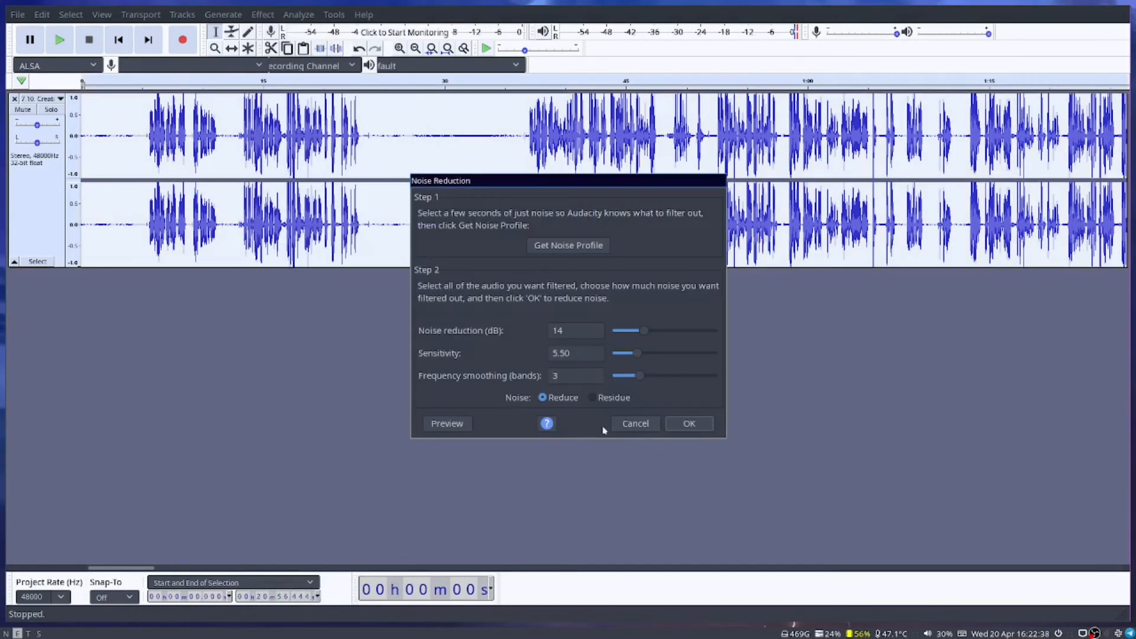
{"action": "left_click", "coordinate": [690, 423]}
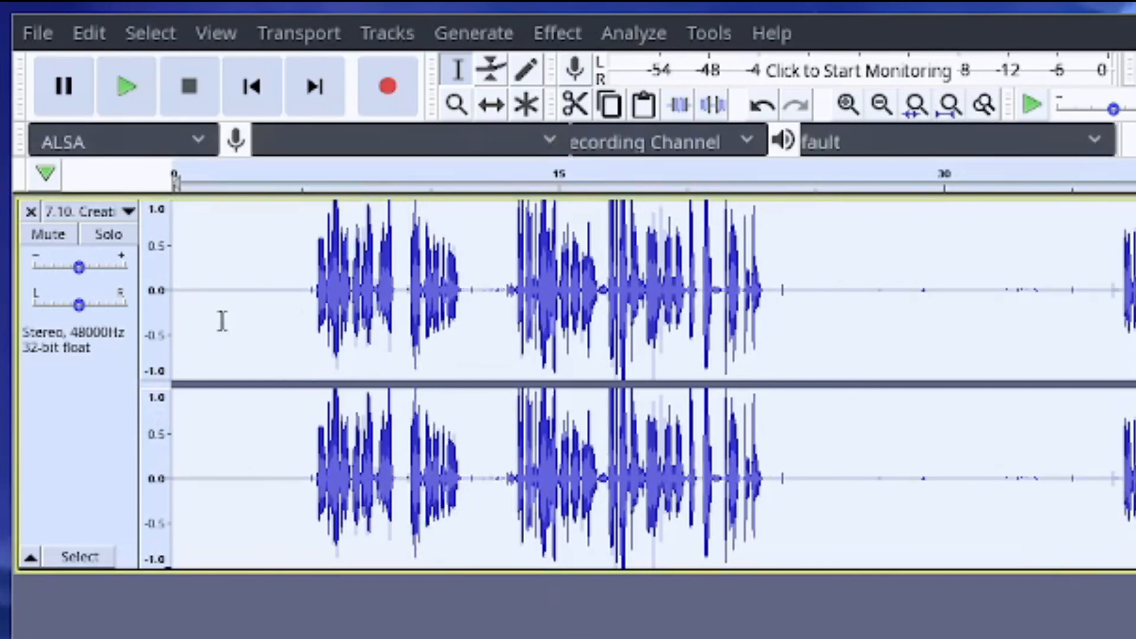
Play back the noise-reduced track from about 13.1 seconds and again from about 39.8 seconds to check the result.
{"action": "left_click_drag", "start_coordinate": [302, 287], "coordinate": [165, 282]}
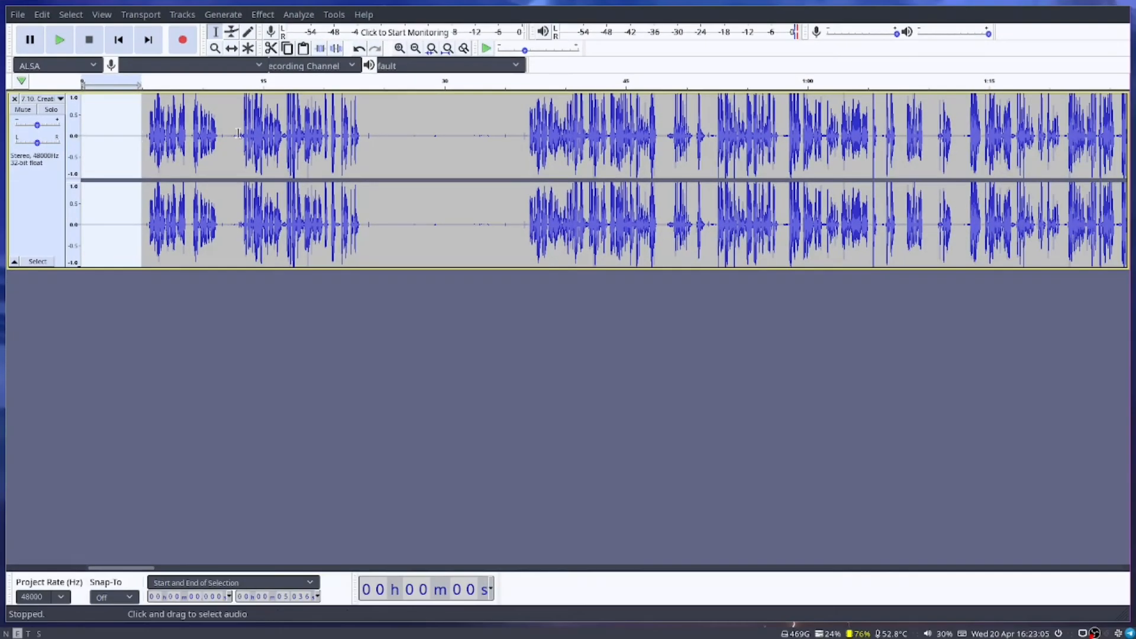
{"action": "left_click", "coordinate": [239, 133]}
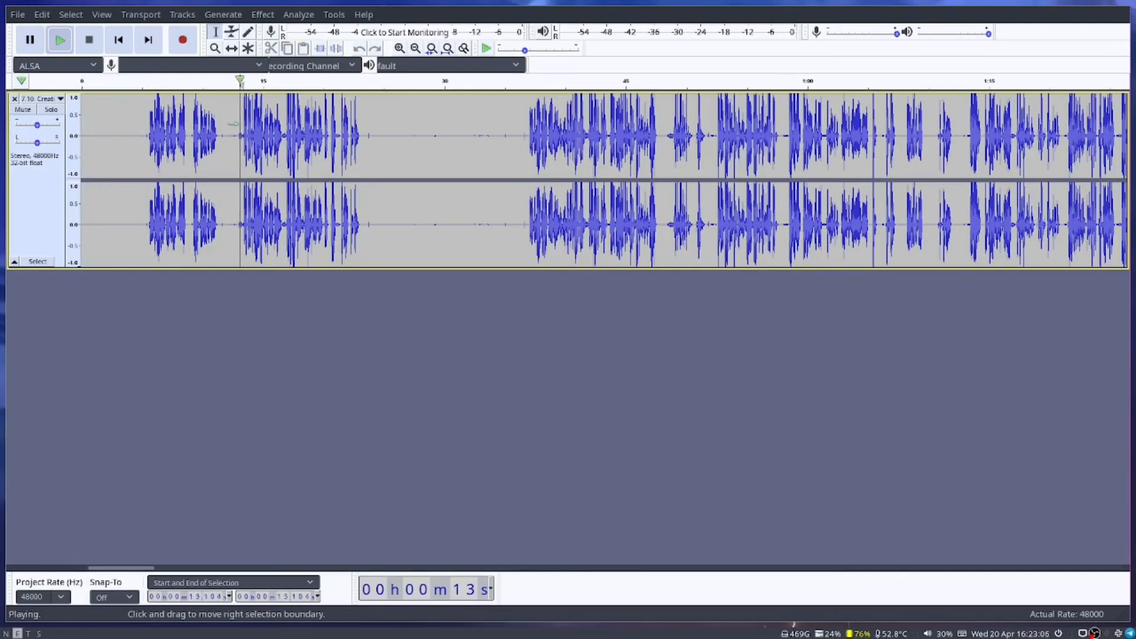
{"action": "key", "text": "space"}
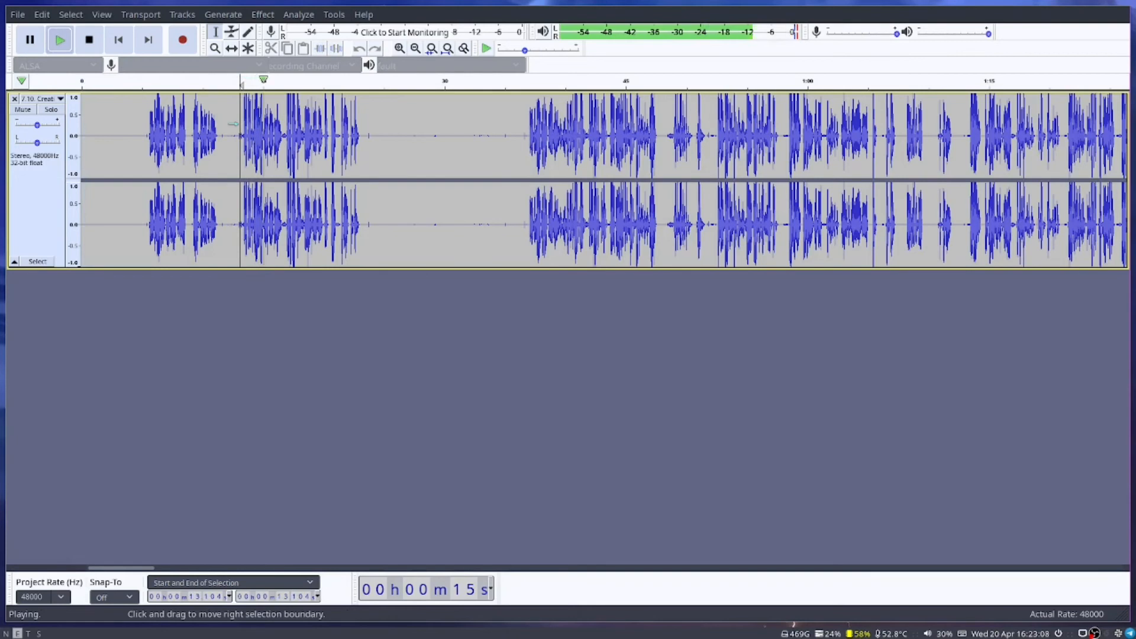
{"action": "key", "text": "space"}
{"action": "left_click", "coordinate": [562, 105]}
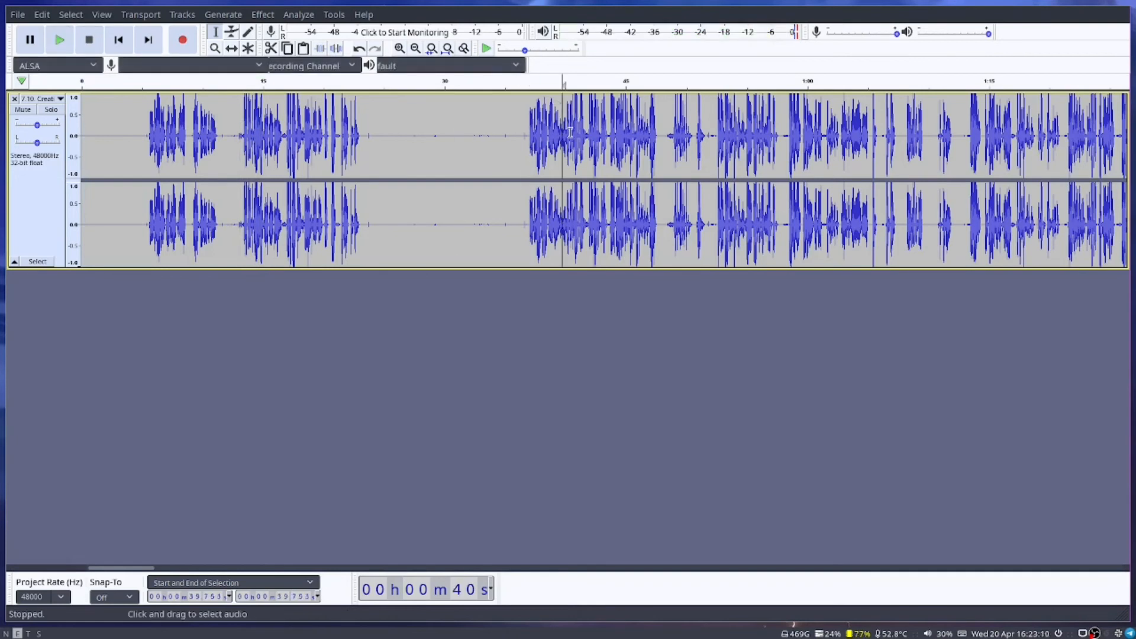
{"action": "key", "text": "space"}
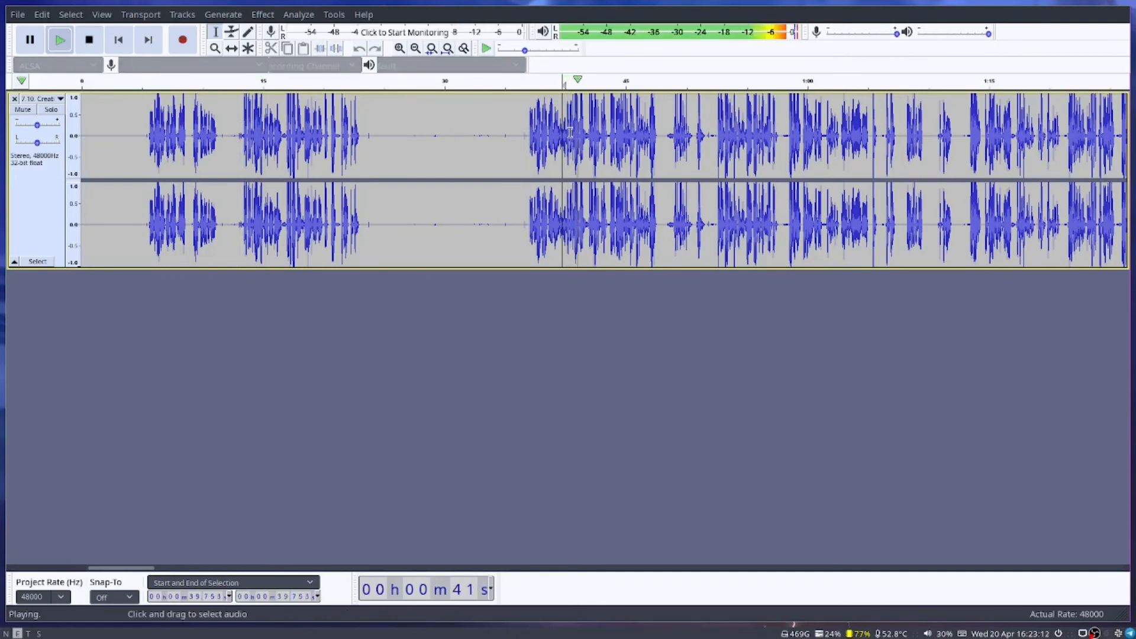
{"action": "key", "text": "space"}
Preview Noise Reduction on the first speech from about 5.2 to 9.1 seconds with sensitivity raised to 11.00.
{"action": "left_click_drag", "start_coordinate": [145, 130], "coordinate": [191, 133]}
{"action": "left_click", "coordinate": [263, 14]}
{"action": "left_click", "coordinate": [366, 368]}
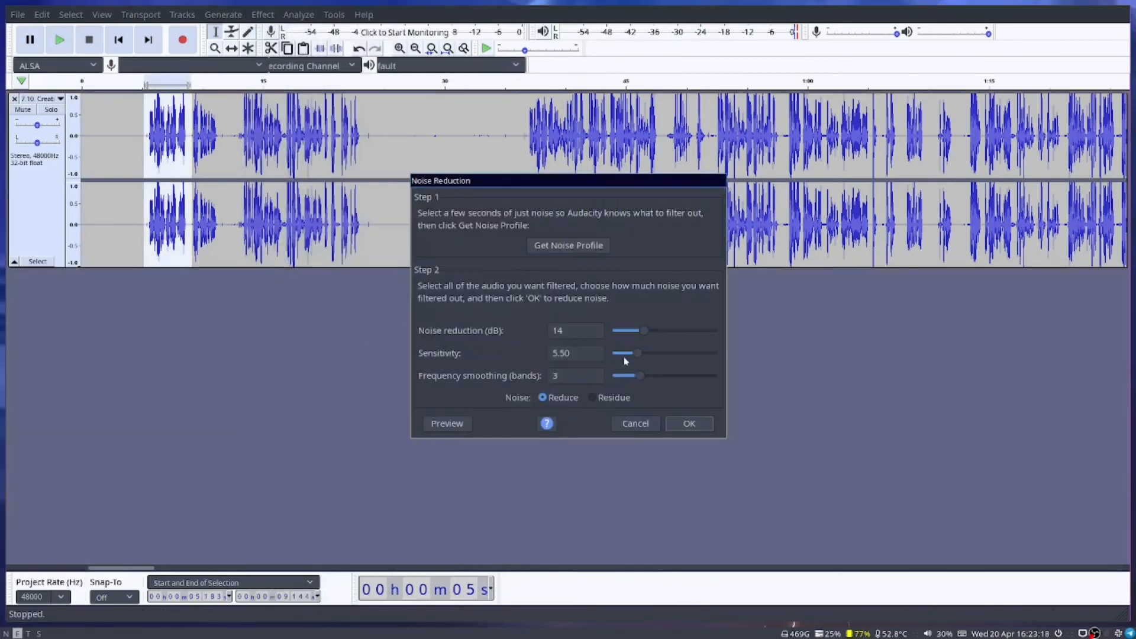
{"action": "left_click_drag", "start_coordinate": [656, 359], "coordinate": [662, 359]}
{"action": "left_click", "coordinate": [446, 425]}
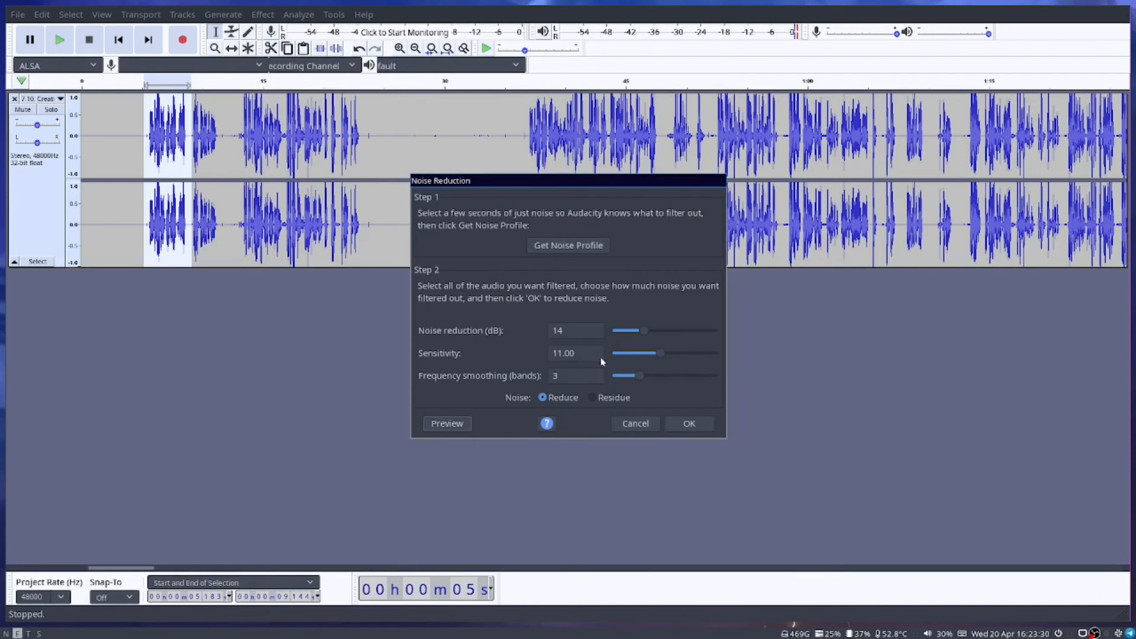
Preview the selected speech with 33 dB reduction, set 14 dB and sensitivity 6.50, and close Noise Reduction without applying it.
{"action": "left_click_drag", "start_coordinate": [652, 333], "coordinate": [684, 331]}
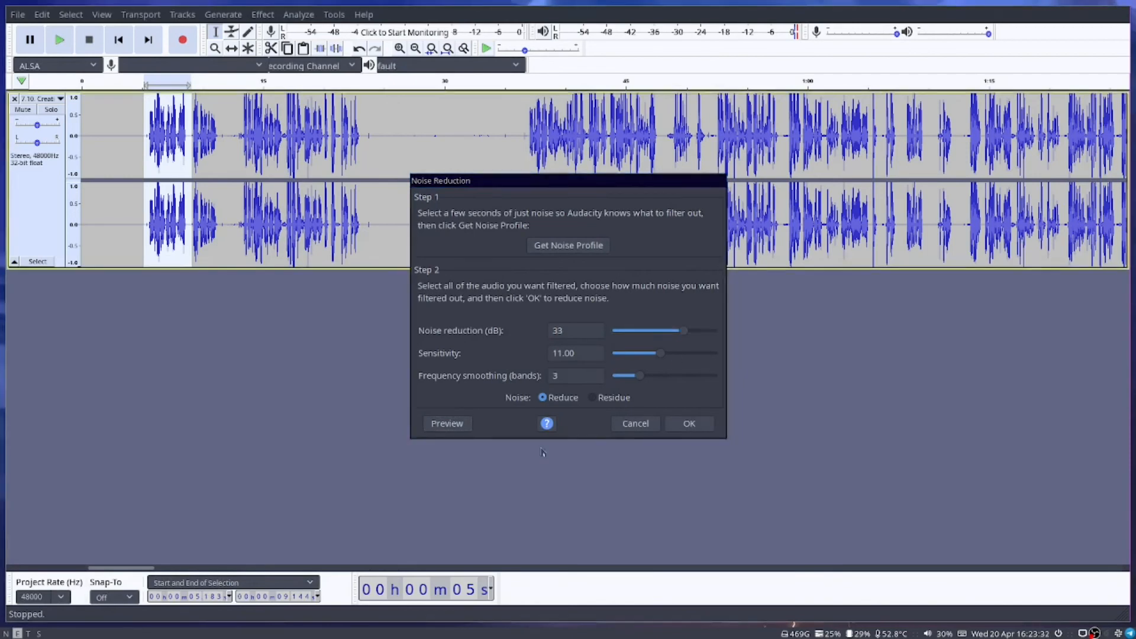
{"action": "left_click", "coordinate": [448, 423]}
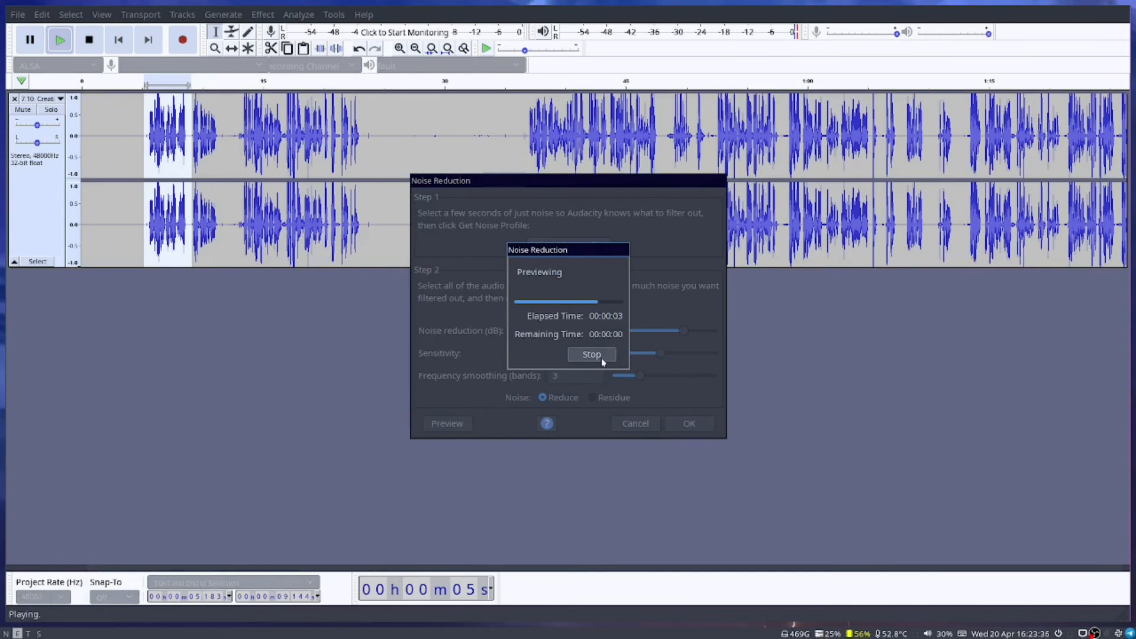
{"action": "left_click_drag", "start_coordinate": [683, 331], "coordinate": [641, 358]}
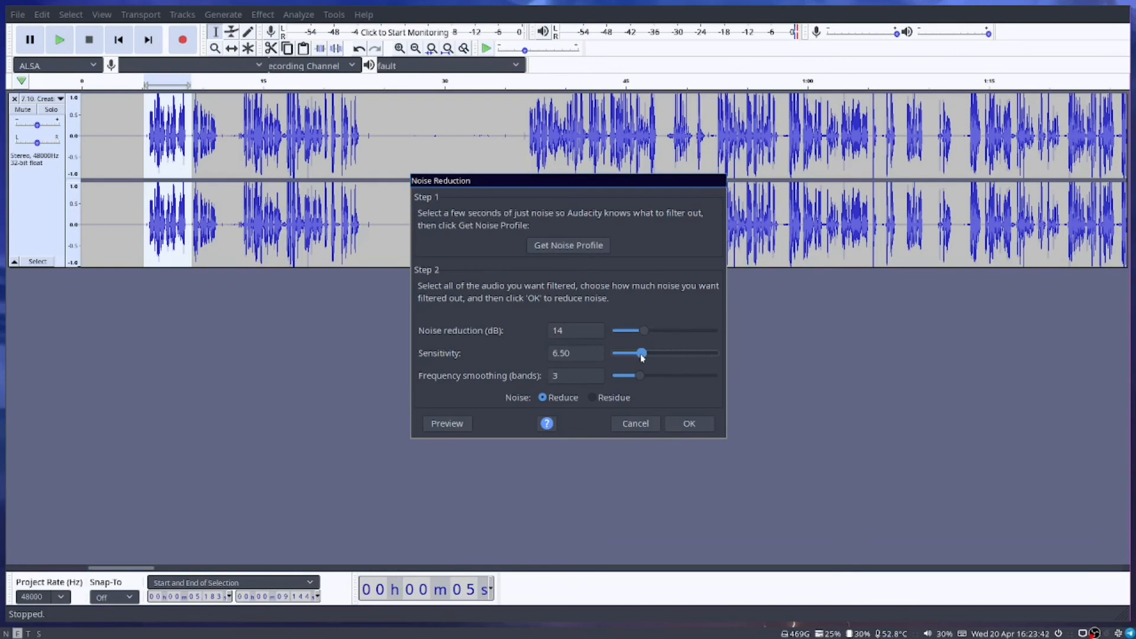
{"action": "left_click", "coordinate": [216, 208]}
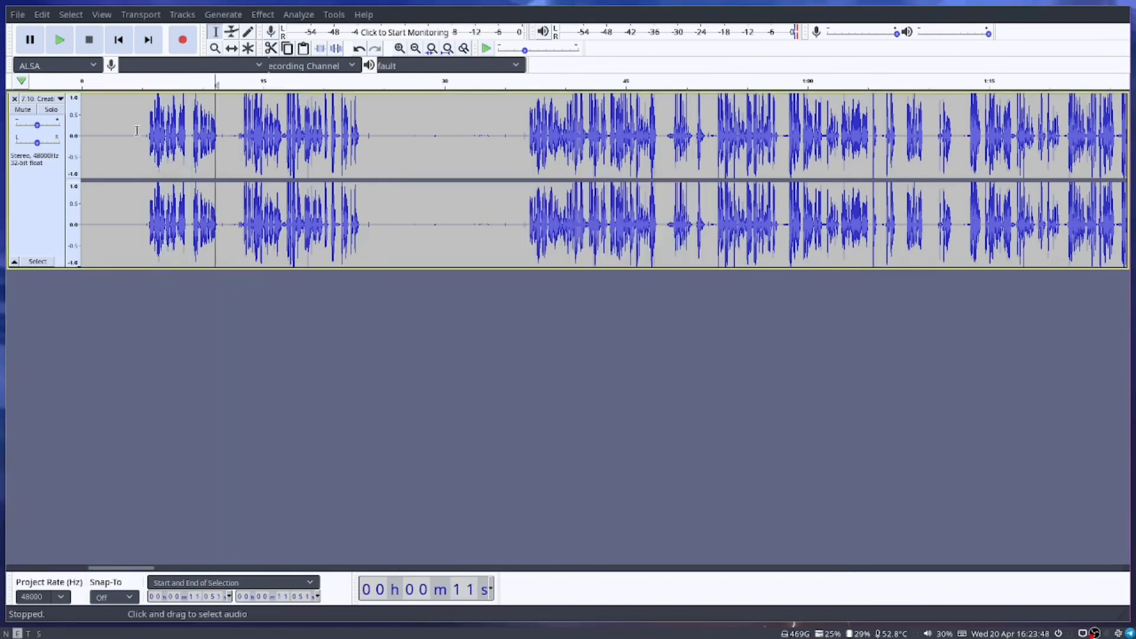
{"action": "left_click", "coordinate": [138, 130]}
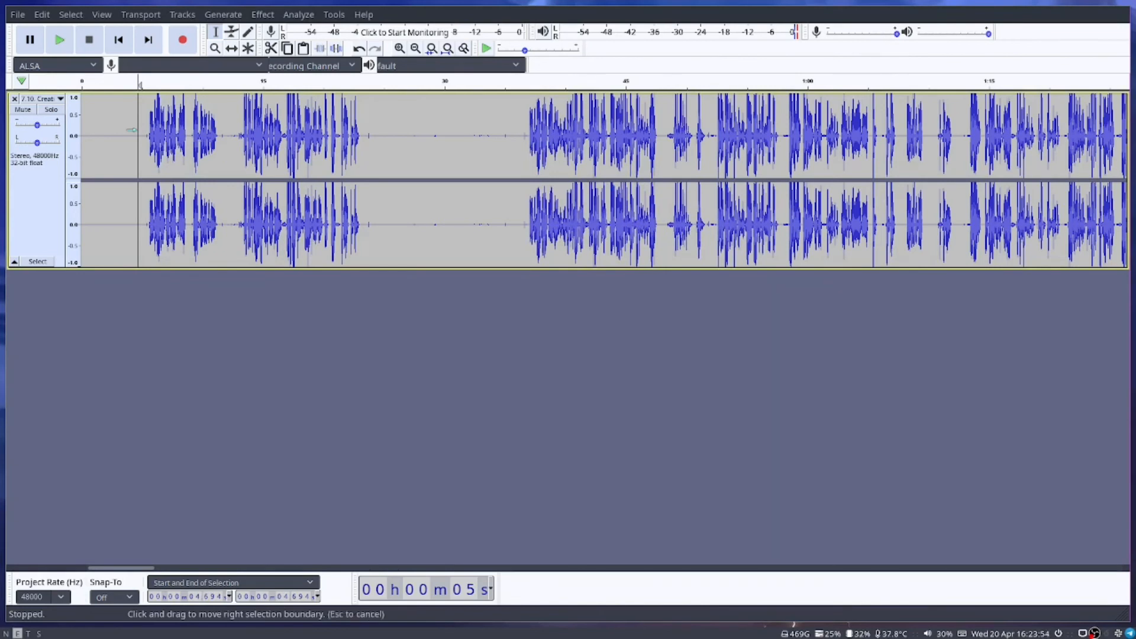
{"action": "key", "text": "ctrl+a"}
{"action": "left_click", "coordinate": [262, 14]}
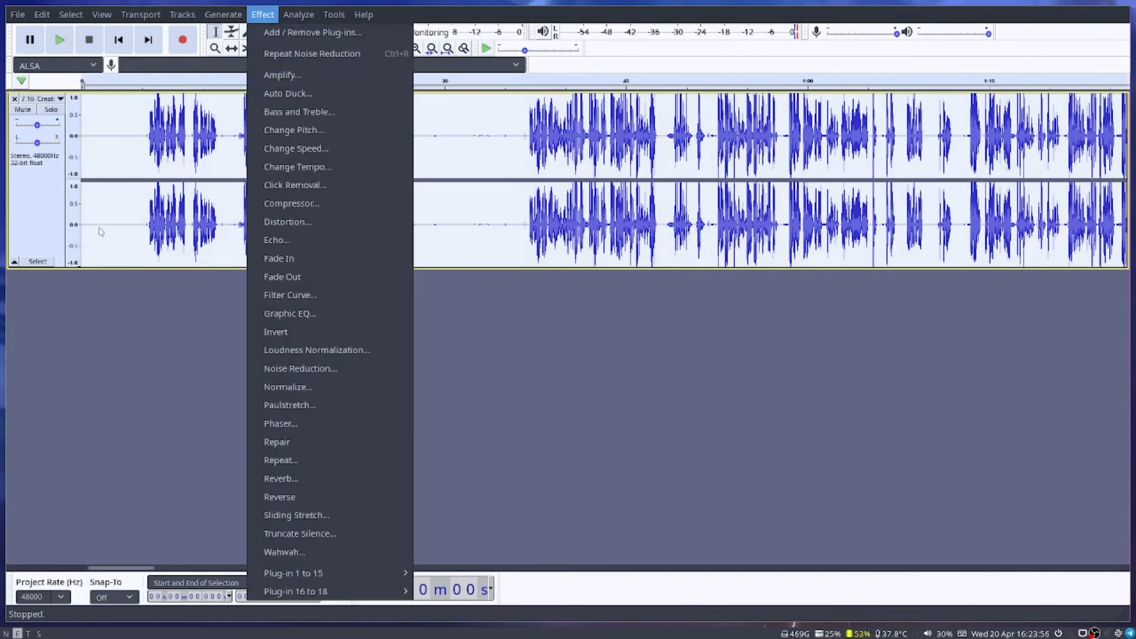
{"action": "left_click", "coordinate": [149, 185]}
{"action": "left_click", "coordinate": [135, 137]}
{"action": "left_click_drag", "start_coordinate": [143, 139], "coordinate": [303, 142]}
{"action": "left_click", "coordinate": [282, 141]}
{"action": "left_click", "coordinate": [217, 133]}
{"action": "key", "text": "ctrl+a"}
{"action": "left_click", "coordinate": [262, 14]}
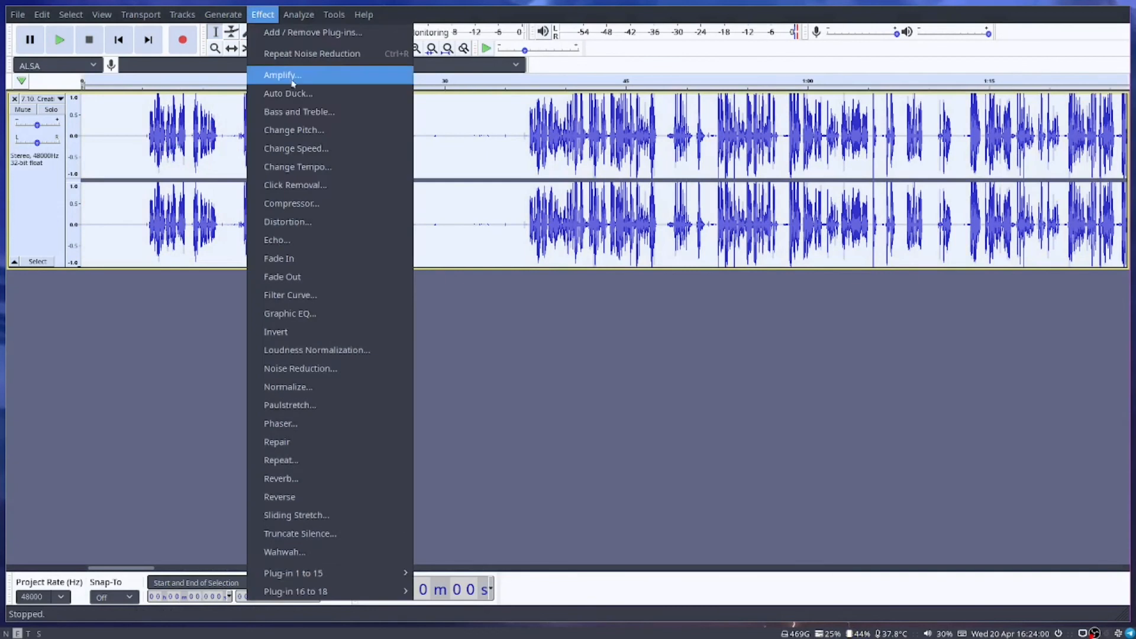
{"action": "left_click", "coordinate": [284, 74]}
{"action": "left_click", "coordinate": [539, 333]}
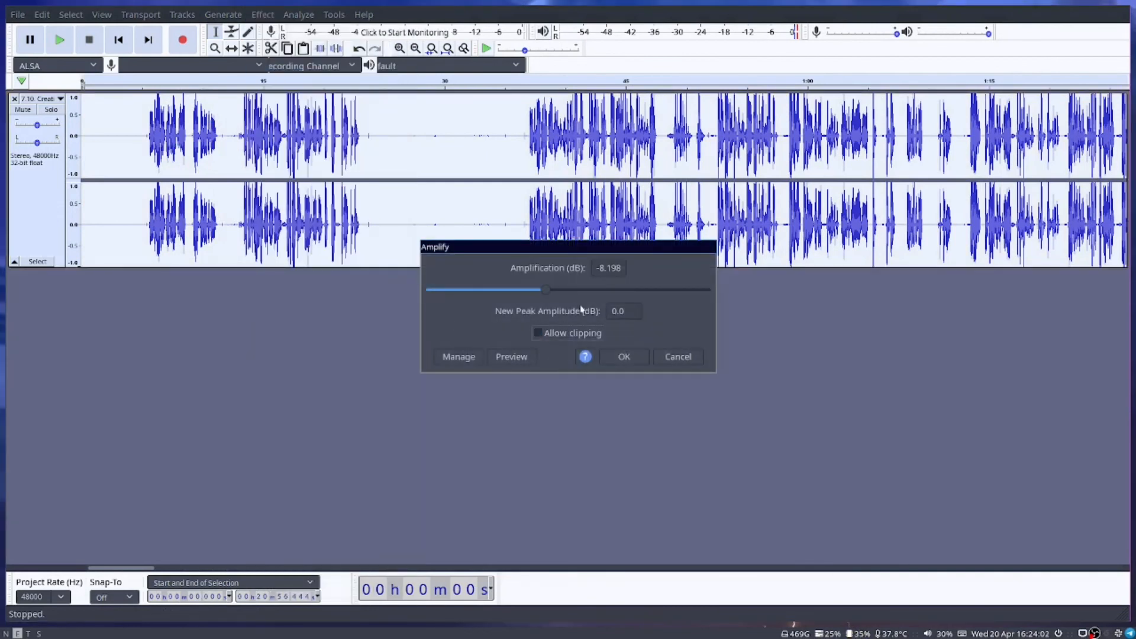
{"action": "mouse_move", "coordinate": [549, 290]}
{"action": "left_mouse_down"}
{"action": "mouse_move", "coordinate": [466, 293]}
{"action": "mouse_move", "coordinate": [693, 292]}
{"action": "mouse_move", "coordinate": [538, 292]}
{"action": "left_mouse_up"}
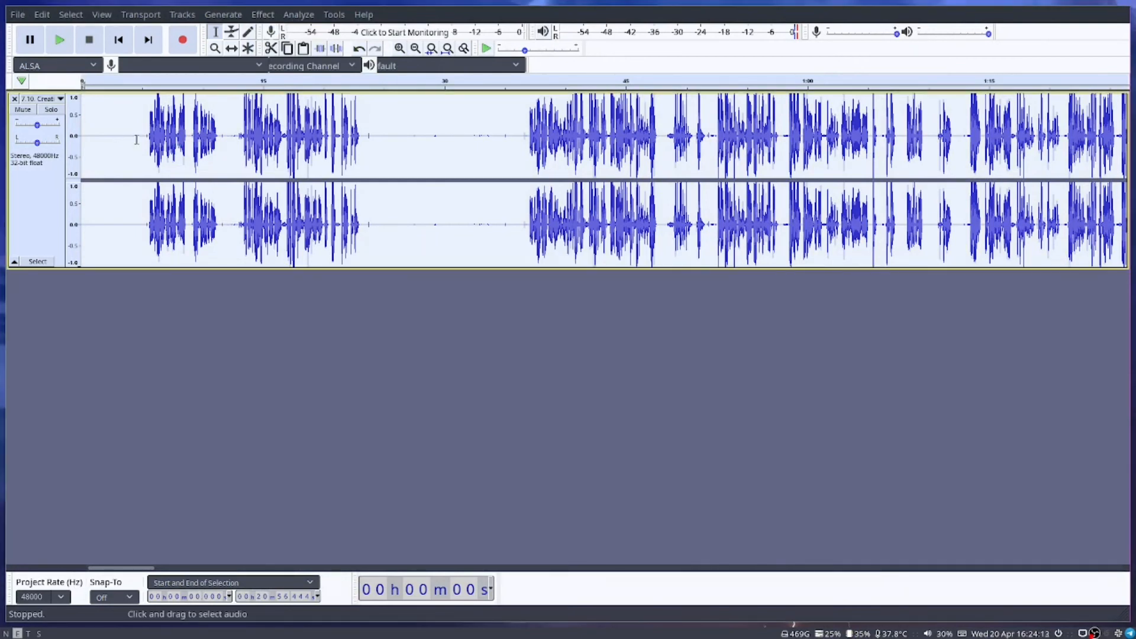
Export the audio as a WAV file named 21ewqdsa.wav to the Music folder with Signed 16-bit PCM encoding.
{"action": "left_click", "coordinate": [17, 16]}
{"action": "mouse_move", "coordinate": [59, 130]}
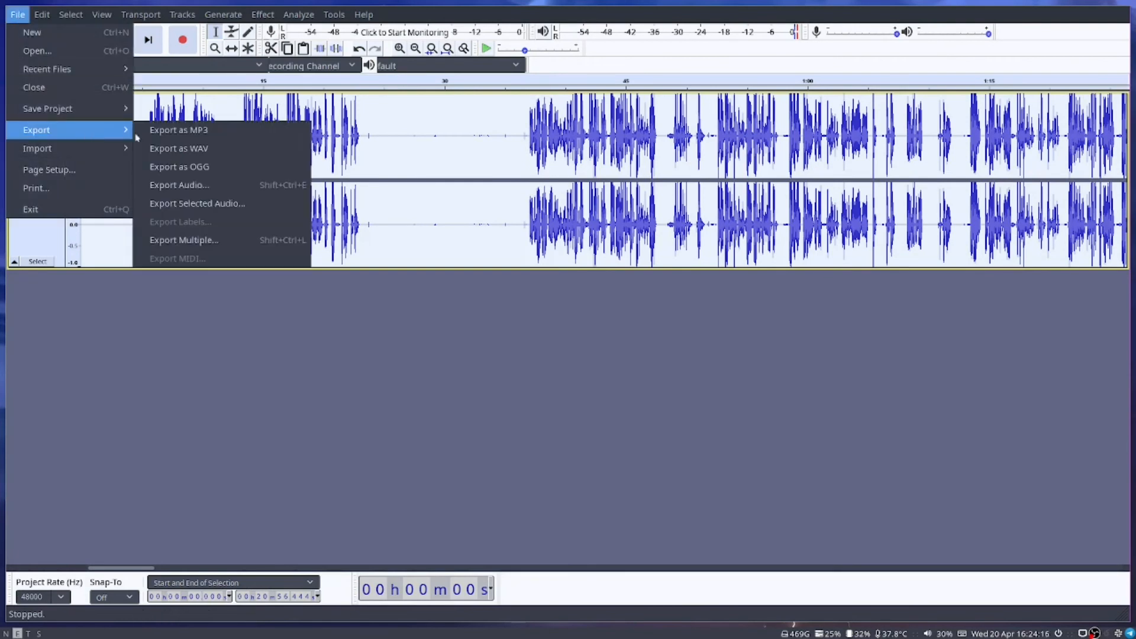
{"action": "left_click", "coordinate": [215, 149]}
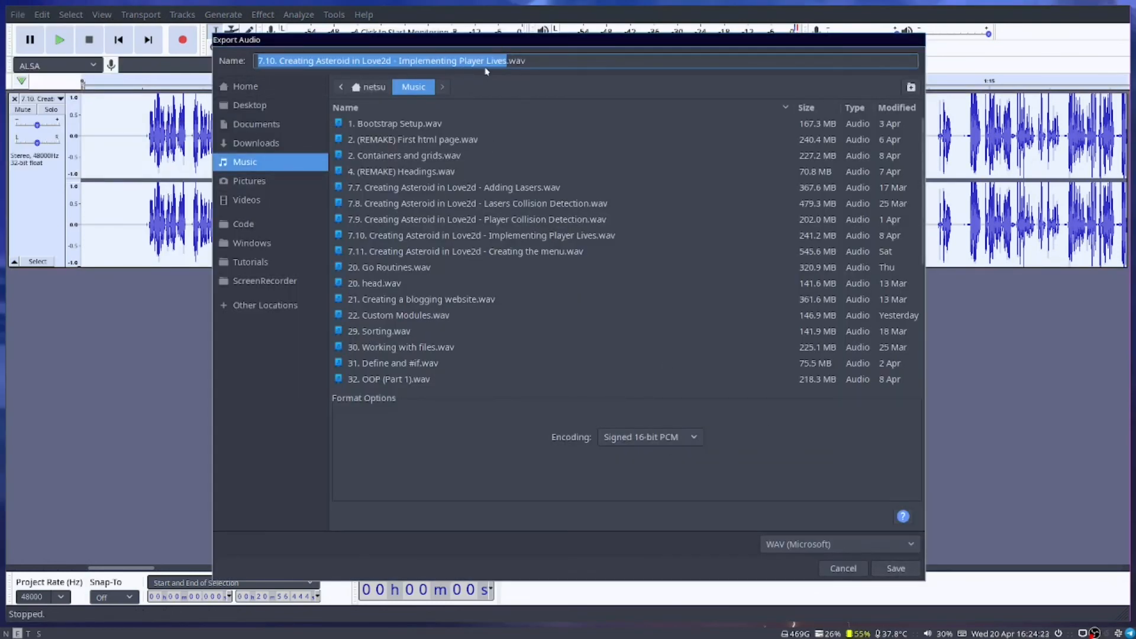
{"action": "type", "text": "21ewqdsa"}
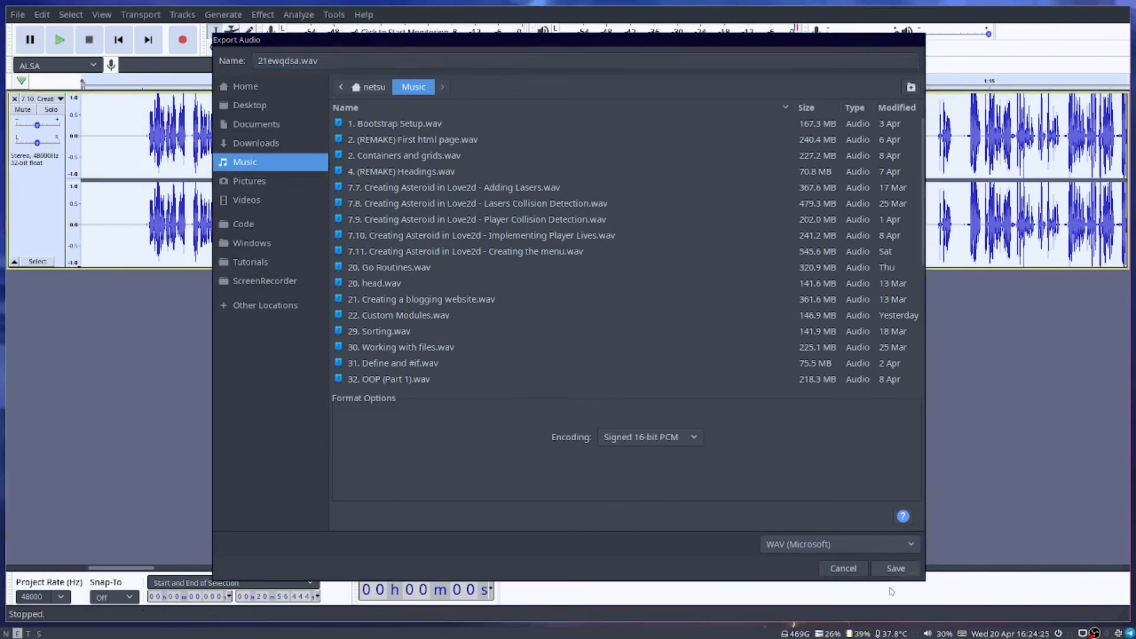
{"action": "left_click", "coordinate": [895, 568]}
{"action": "left_click", "coordinate": [701, 446]}
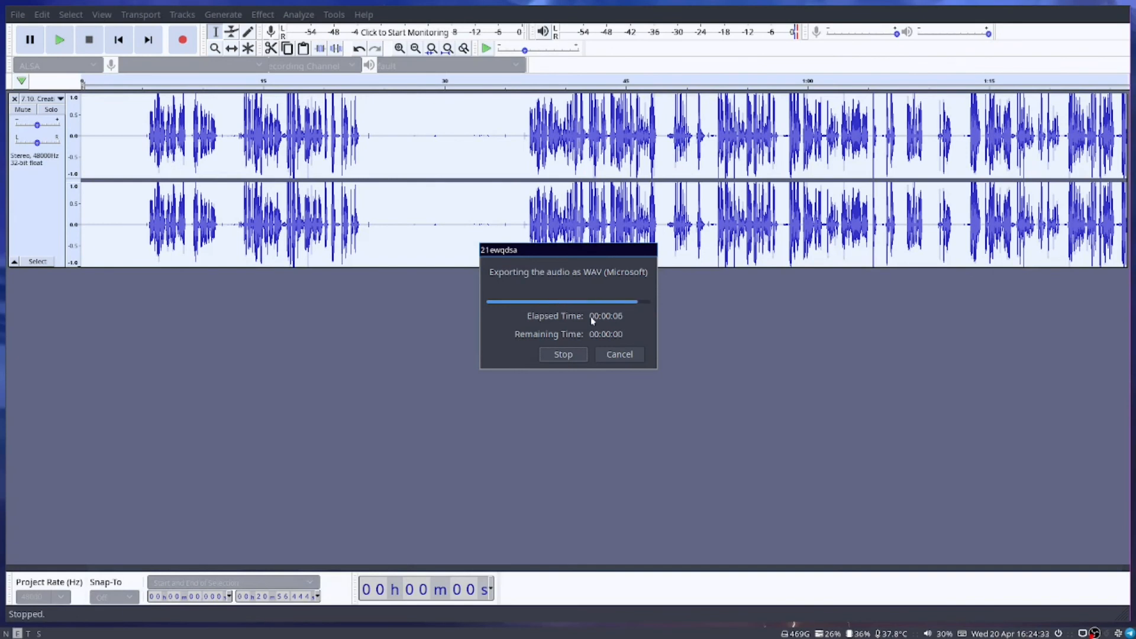
Deselect the audio and close the audio project without saving its changes.
{"action": "left_click", "coordinate": [373, 331]}
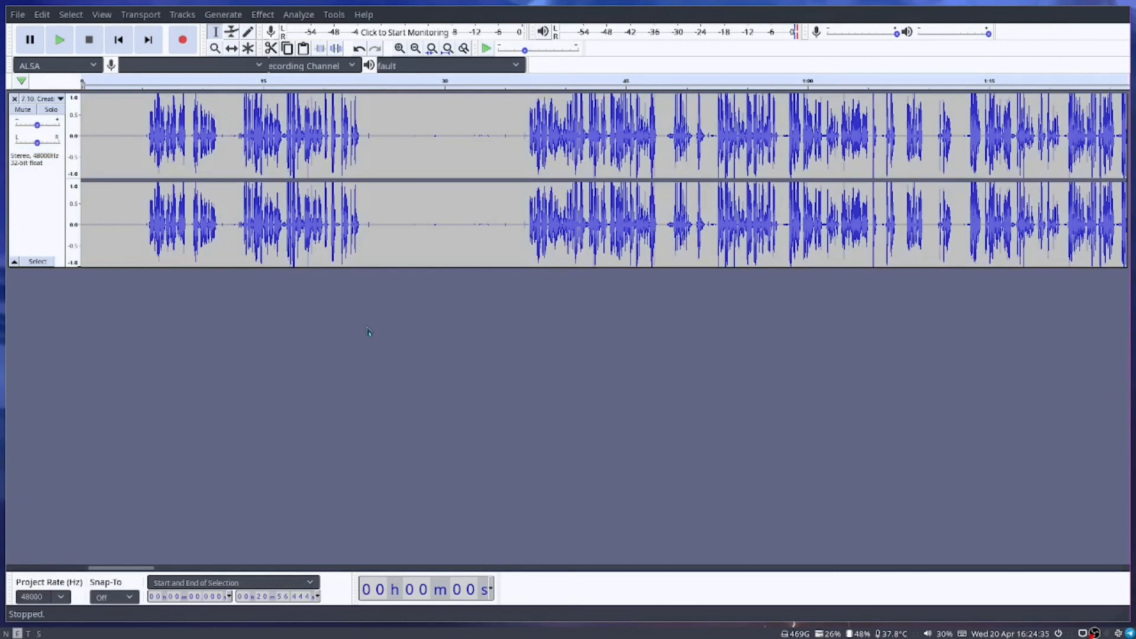
{"action": "key", "text": "ctrl+w"}
{"action": "left_click", "coordinate": [518, 331]}
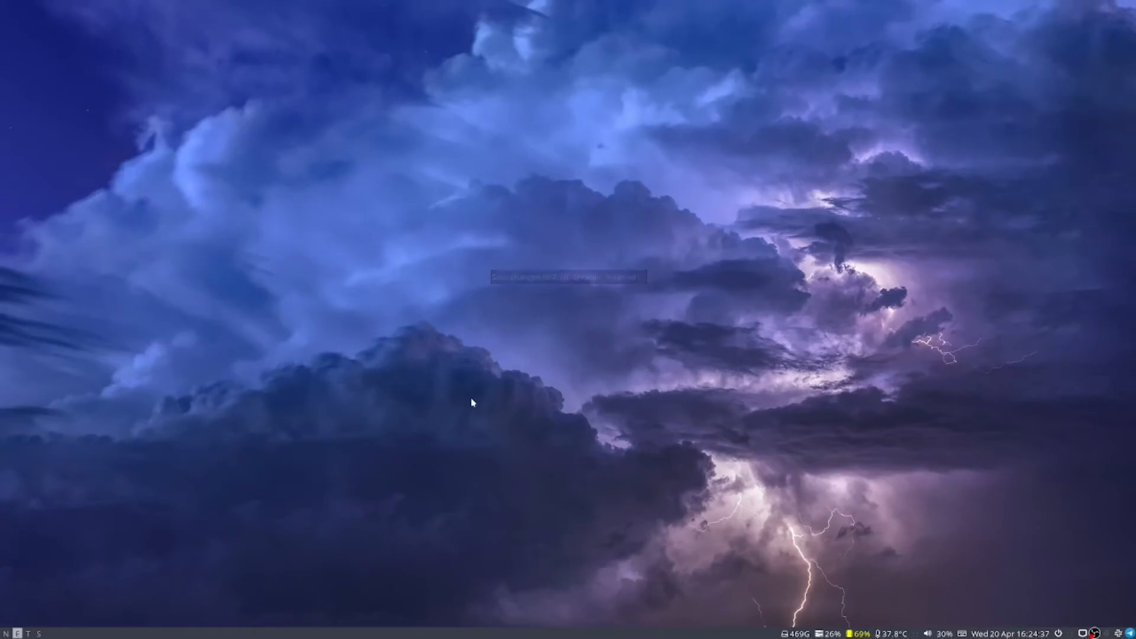
Open a terminal and launch Kdenlive with the command kdenlive.
{"action": "key", "text": "super+Return"}
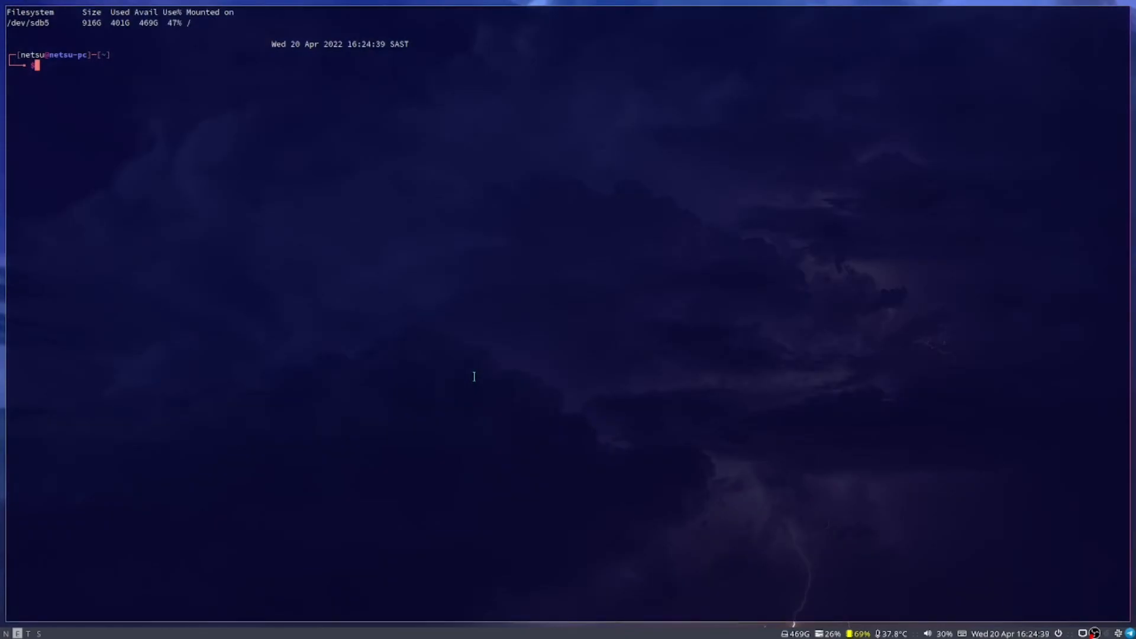
{"action": "type", "text": "kdenlive"}
{"action": "key", "text": "Return"}
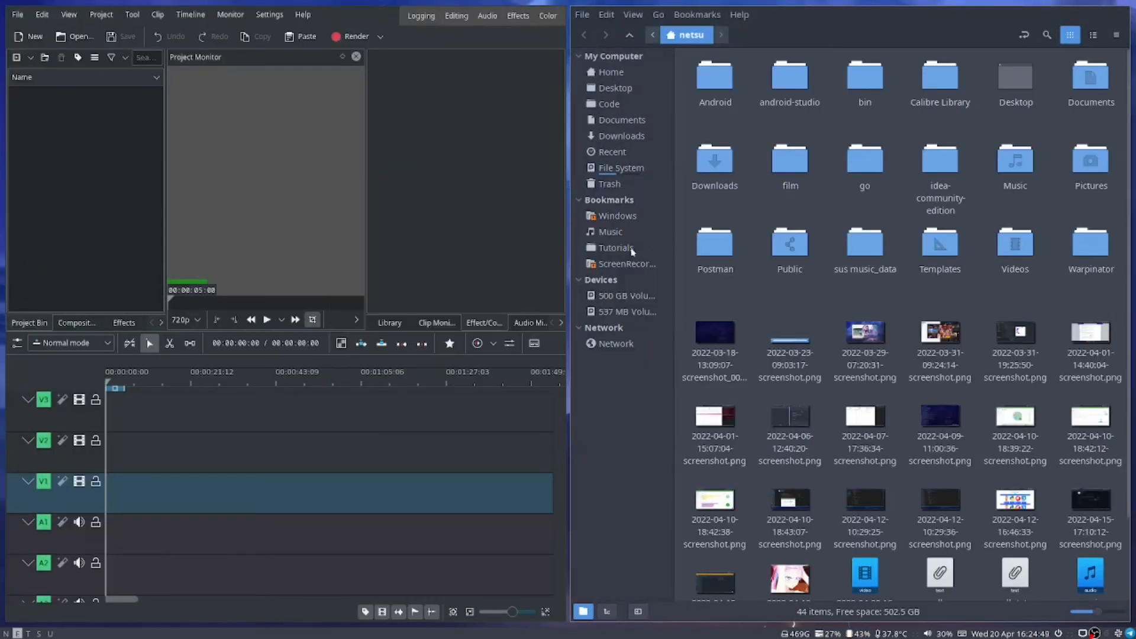
Import "7.11. Creating Asteroid in Love2d - Creating the menu.mp4" from the Love2D raw folder and 21ewqdsa.wav from the Music folder into the project bin.
{"action": "left_click", "coordinate": [616, 248]}
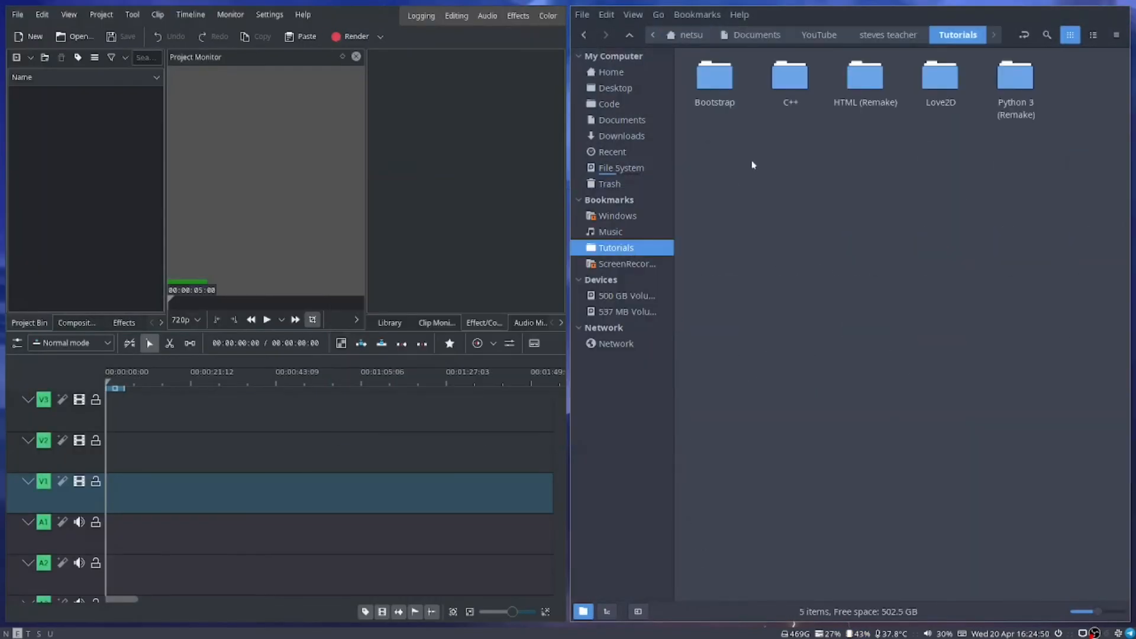
{"action": "left_click", "coordinate": [949, 77]}
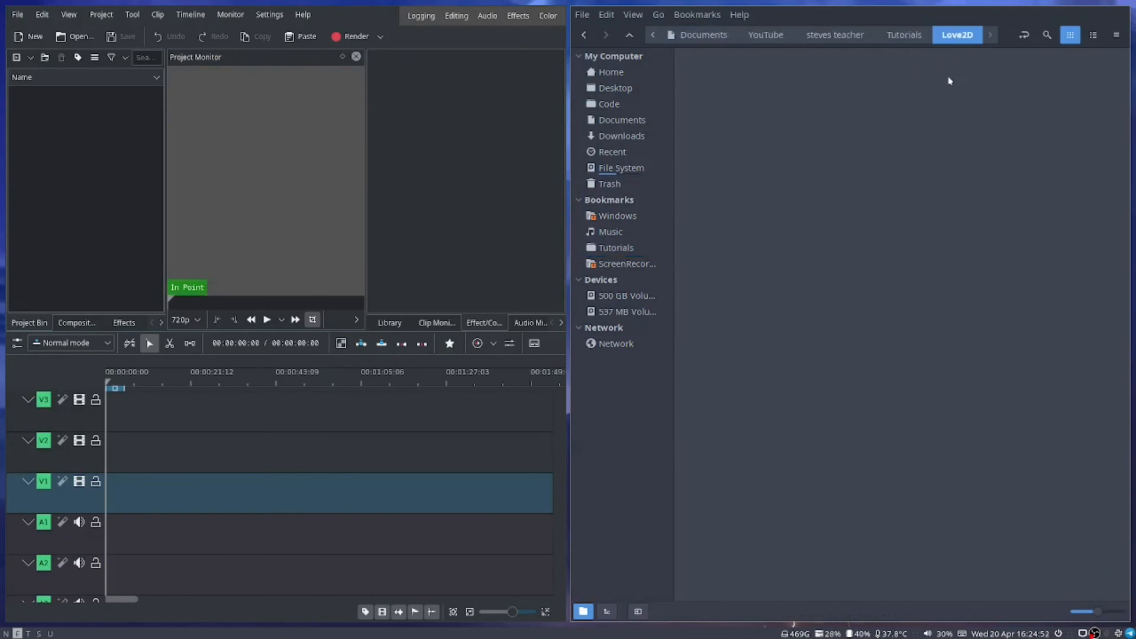
{"action": "left_click", "coordinate": [729, 85]}
{"action": "left_click_drag", "start_coordinate": [1084, 248], "coordinate": [101, 207]}
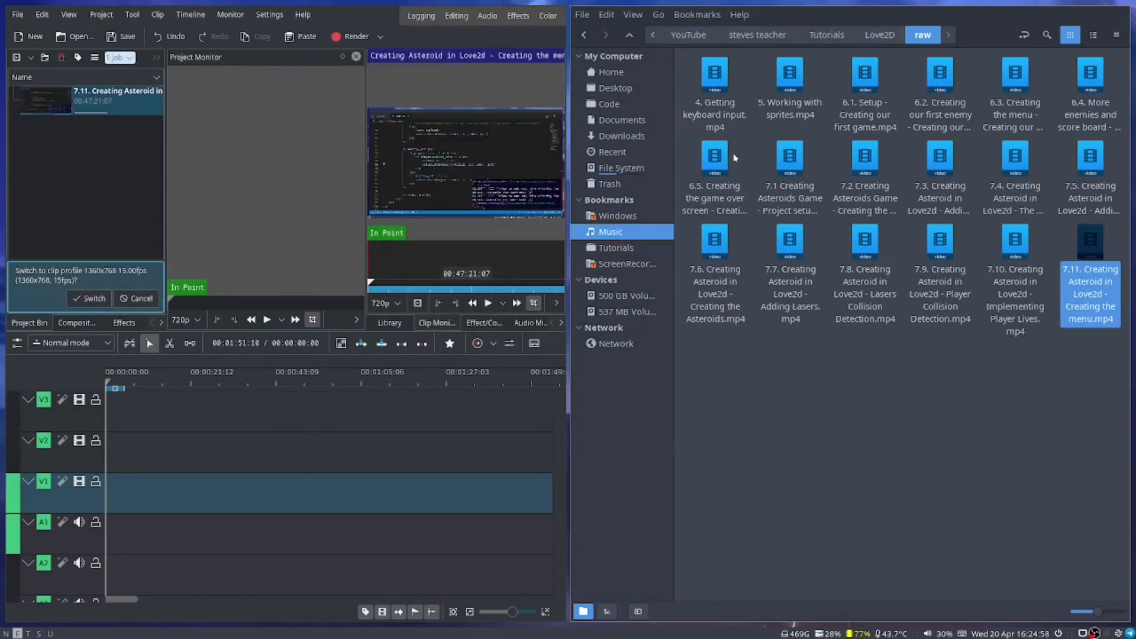
{"action": "left_click", "coordinate": [610, 232]}
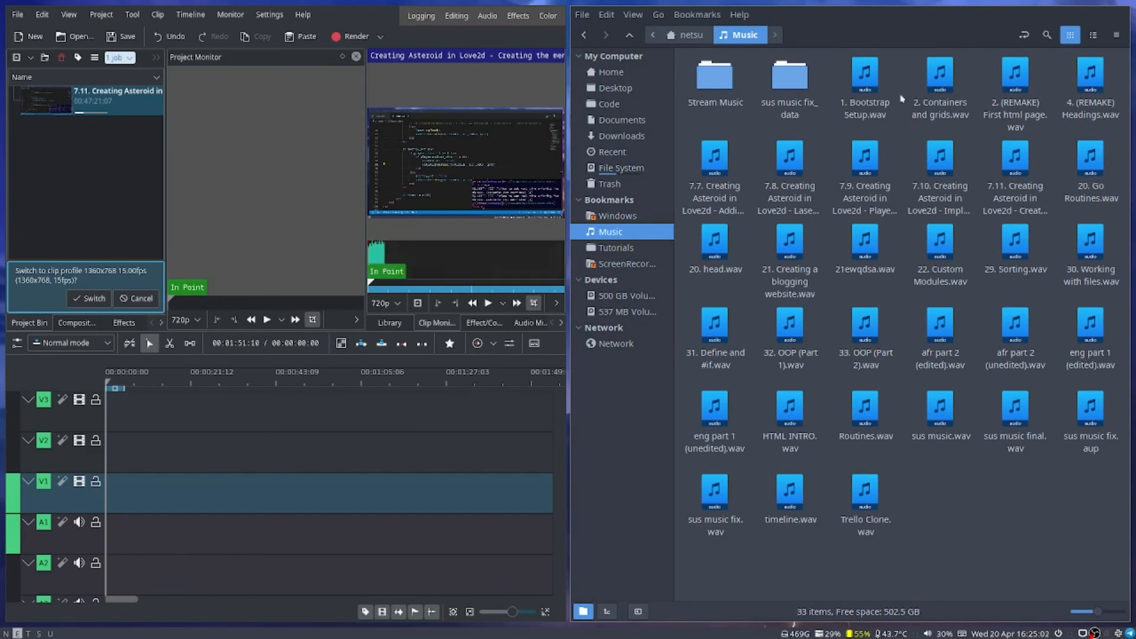
{"action": "left_click_drag", "start_coordinate": [865, 243], "coordinate": [114, 181]}
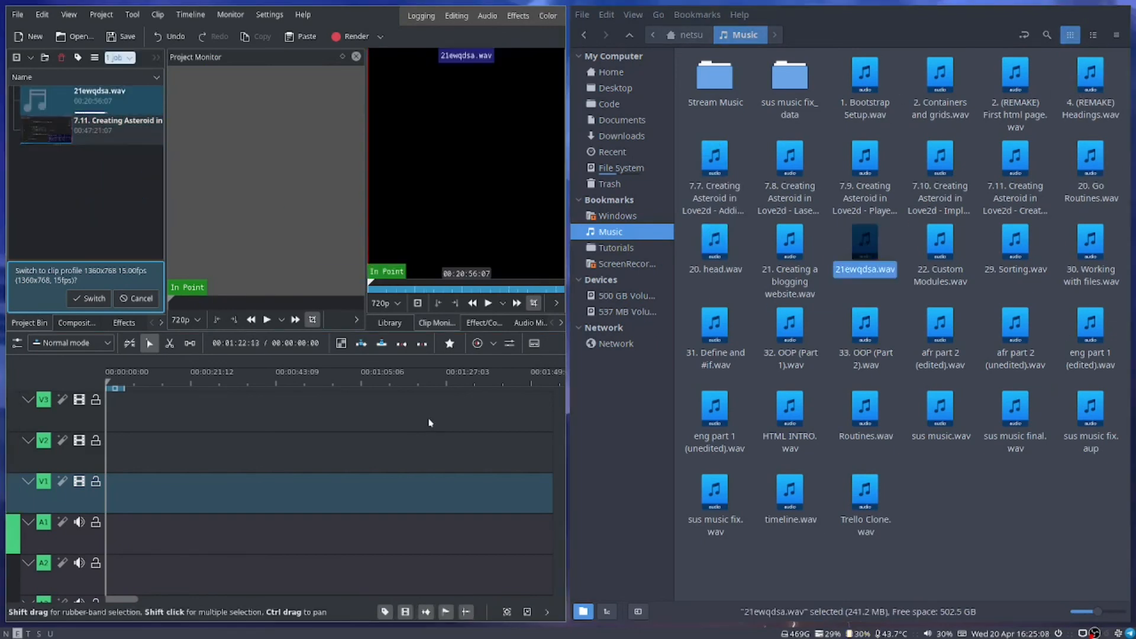
Close the file manager and place the "7.11. Creating Asteroid in Love2d - Creating the menu.mp4" clip at the start of tracks V1 and A1.
{"action": "left_click", "coordinate": [954, 483]}
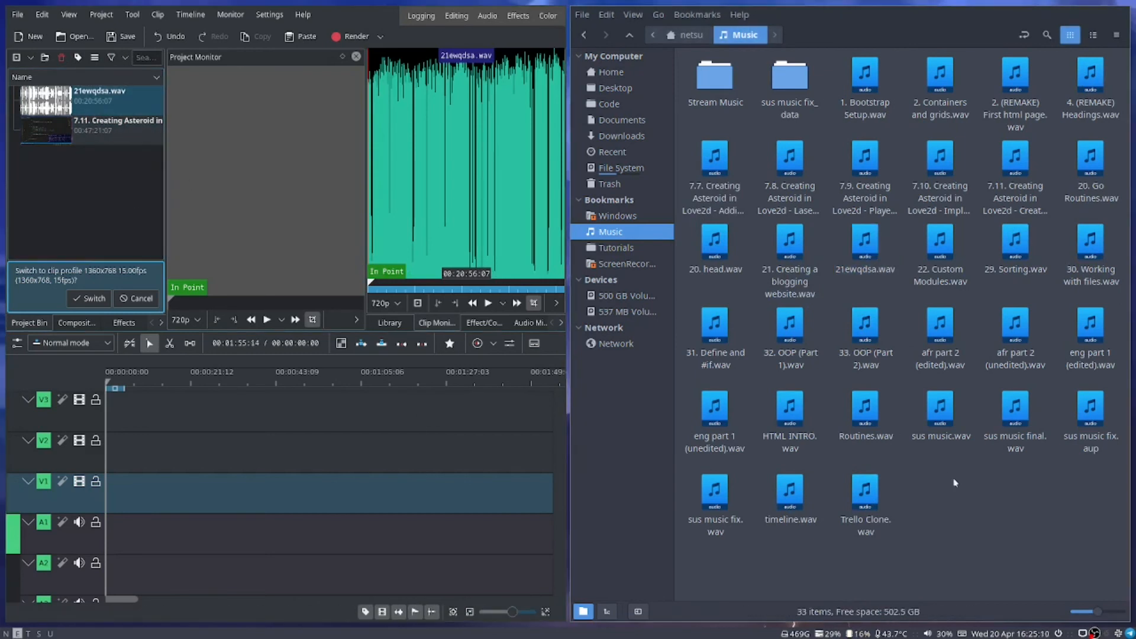
{"action": "key", "text": "super+q"}
{"action": "left_click_drag", "start_coordinate": [139, 126], "coordinate": [90, 531]}
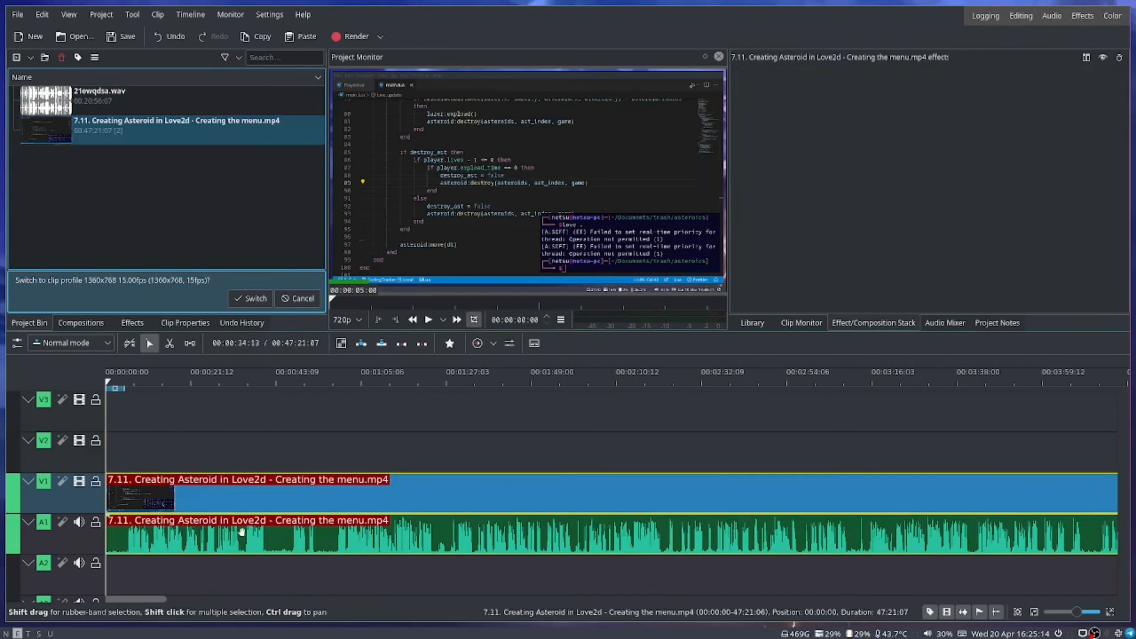
Ungroup the mp4 video clip on V1 from its original audio on A1.
{"action": "key", "text": "ctrl+shift+g"}
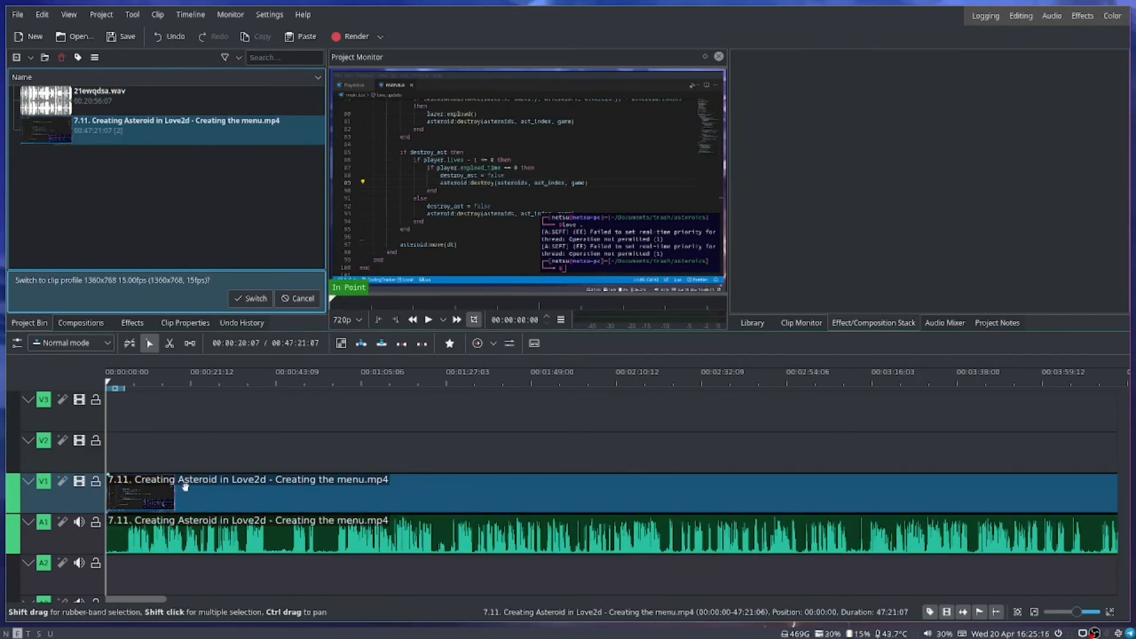
{"action": "left_click", "coordinate": [185, 486]}
{"action": "left_click", "coordinate": [177, 530], "text": "shift"}
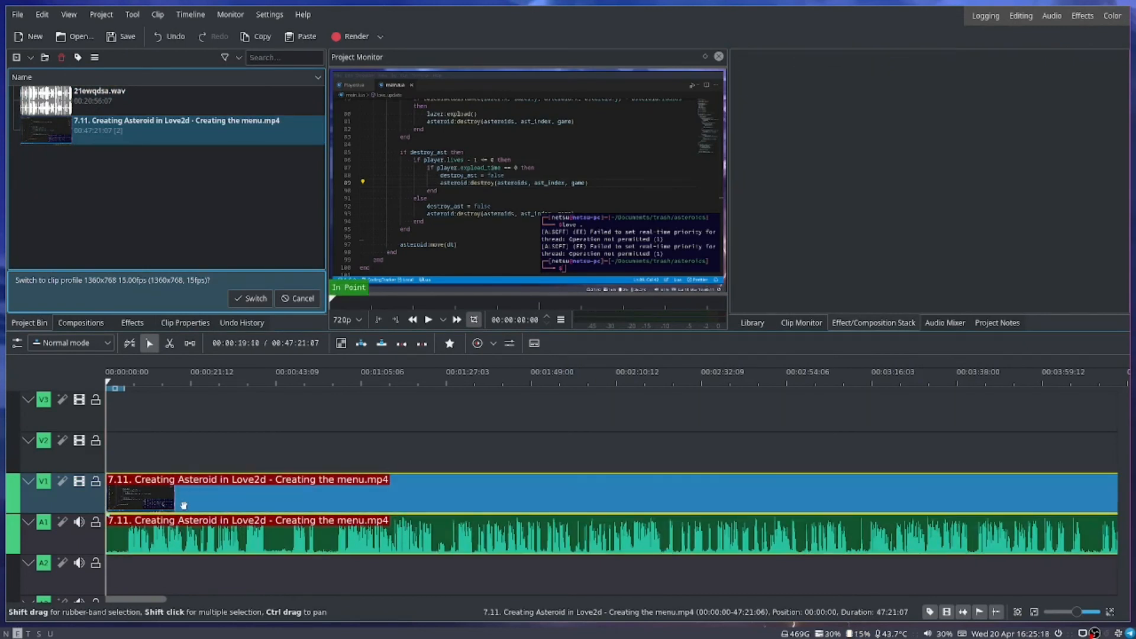
{"action": "right_click", "coordinate": [182, 508]}
{"action": "mouse_move", "coordinate": [203, 482]}
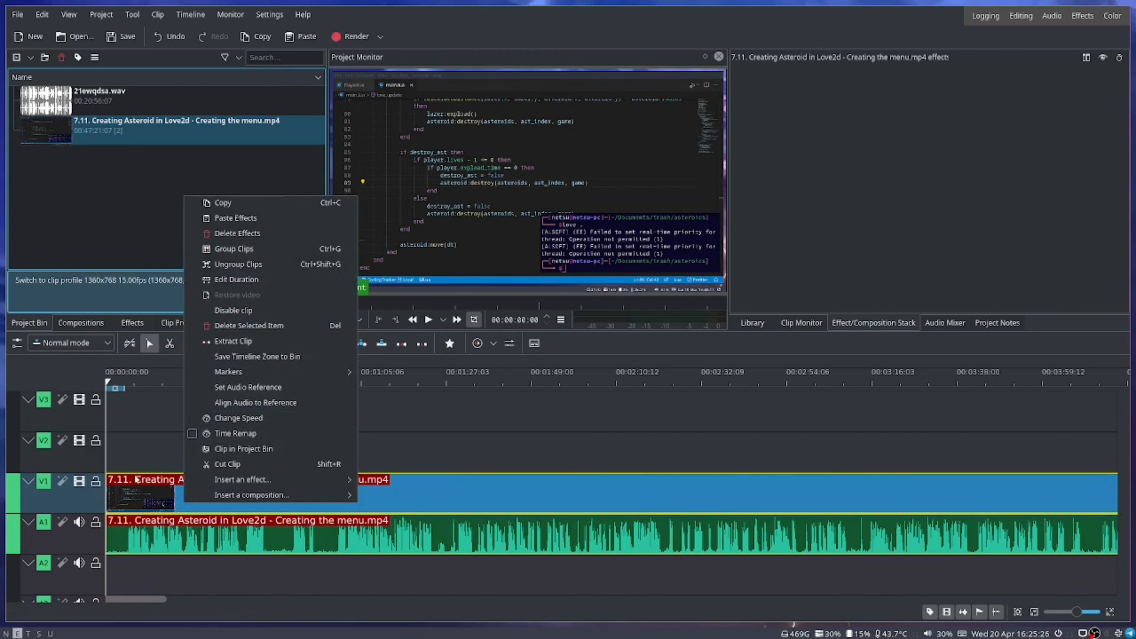
{"action": "left_click", "coordinate": [272, 267]}
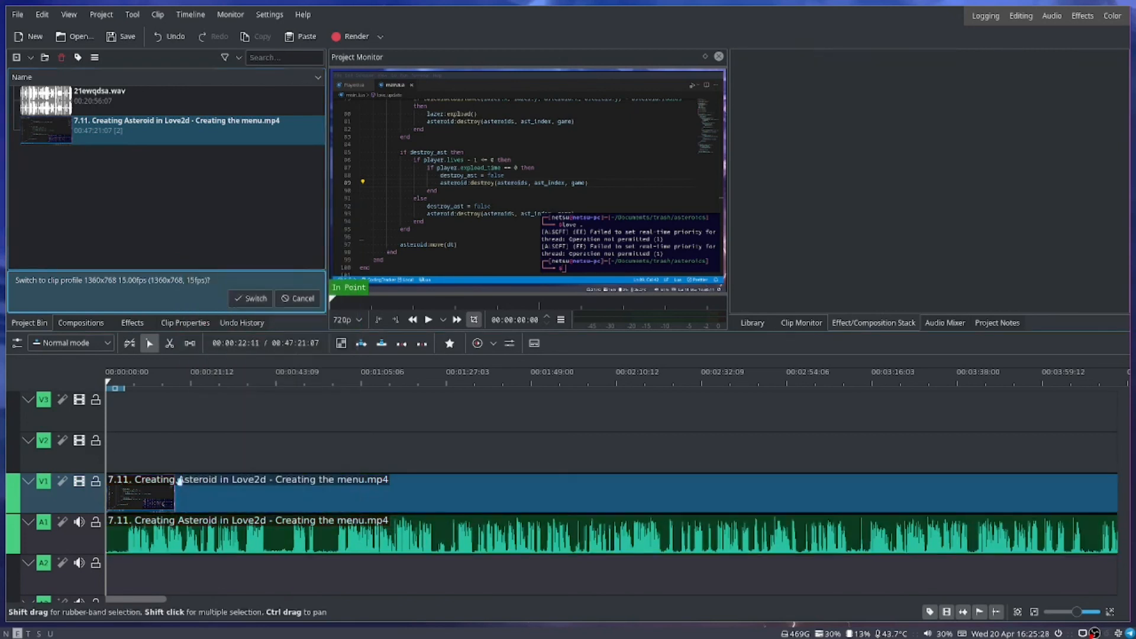
Delete the mp4's original audio from A1 and place 21ewqdsa.wav at the start of that track instead.
{"action": "left_click", "coordinate": [169, 543]}
{"action": "key", "text": "Delete"}
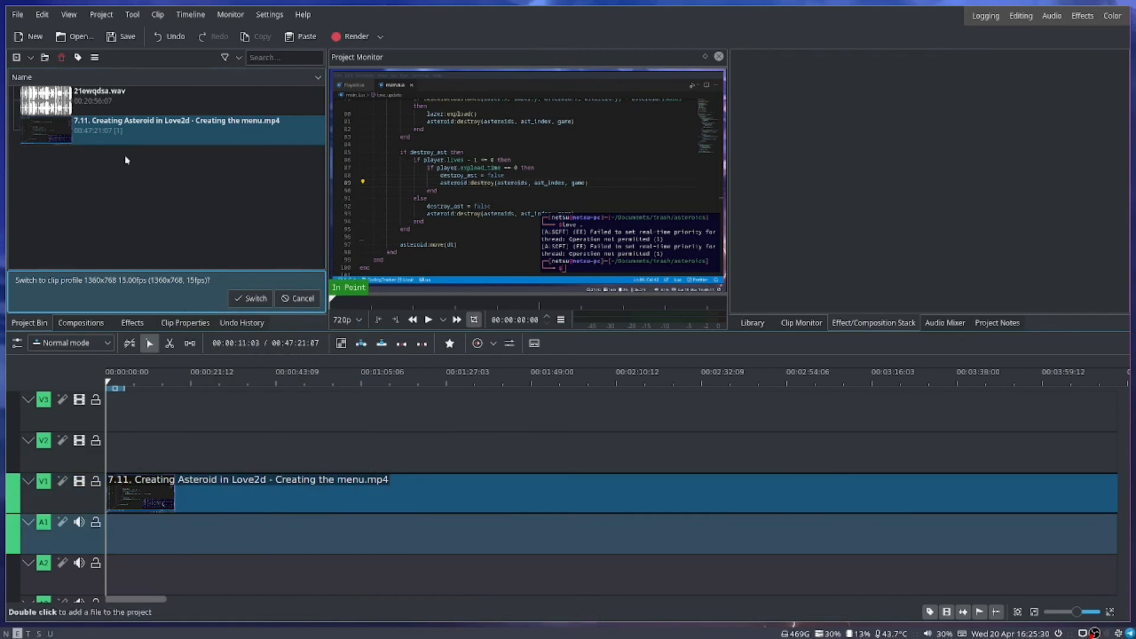
{"action": "left_click_drag", "start_coordinate": [45, 100], "coordinate": [159, 540]}
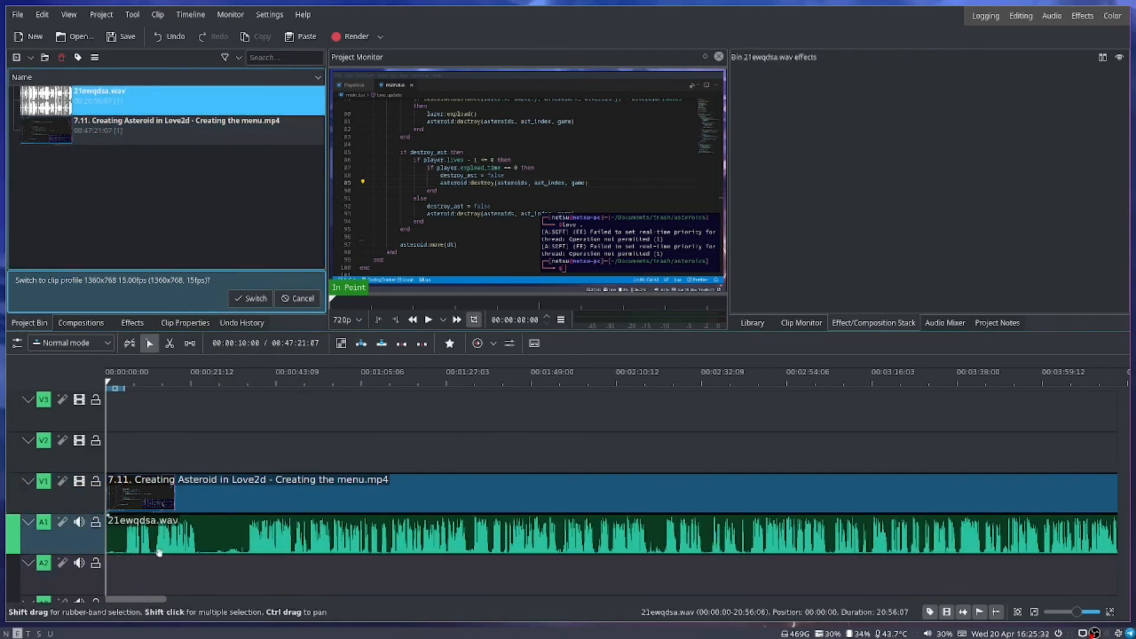
Group the mp4 video clip on V1 with the 21ewqdsa.wav clip on A1.
{"action": "left_click", "coordinate": [163, 486]}
{"action": "left_click", "coordinate": [177, 541], "text": "shift"}
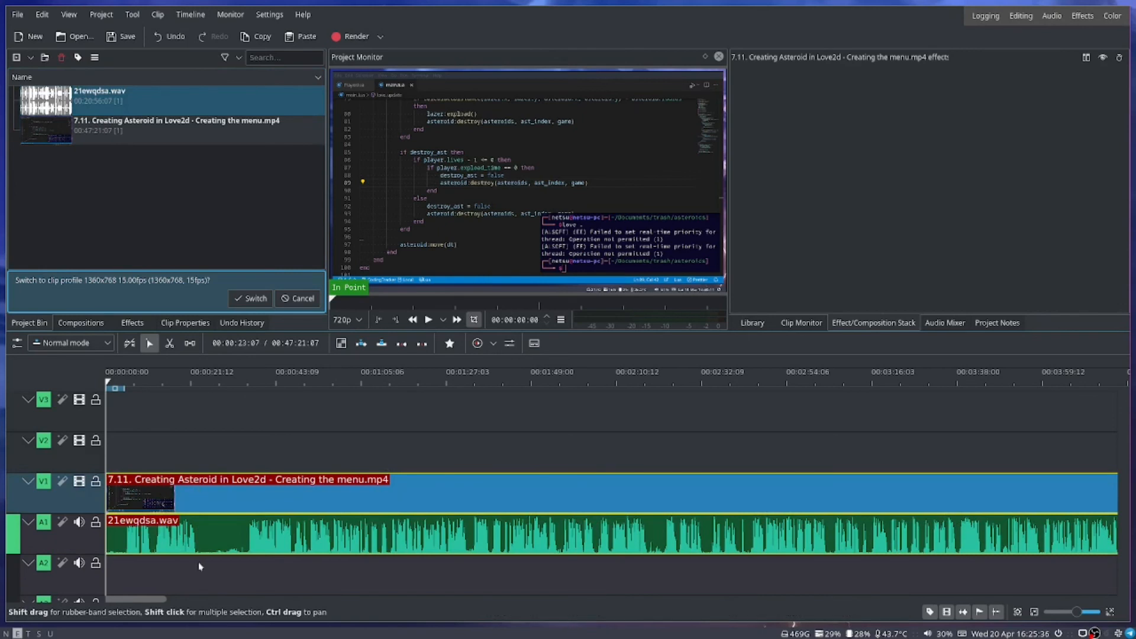
{"action": "left_click", "coordinate": [202, 540]}
{"action": "left_click", "coordinate": [244, 429]}
{"action": "left_click", "coordinate": [228, 527]}
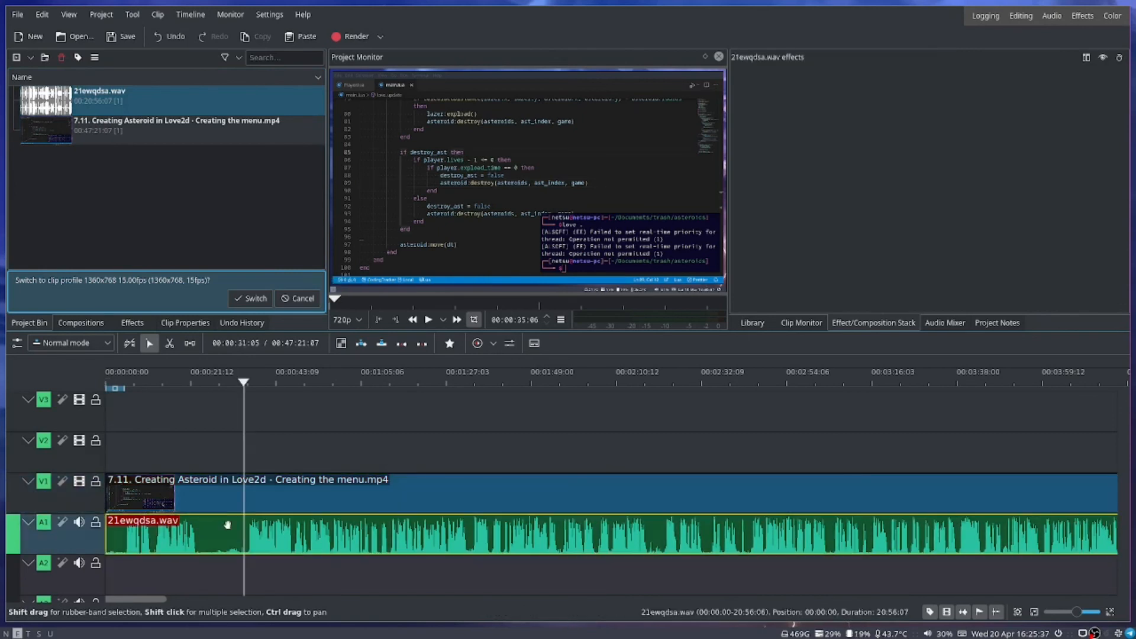
{"action": "left_click", "coordinate": [202, 496], "text": "shift"}
{"action": "right_click", "coordinate": [203, 495]}
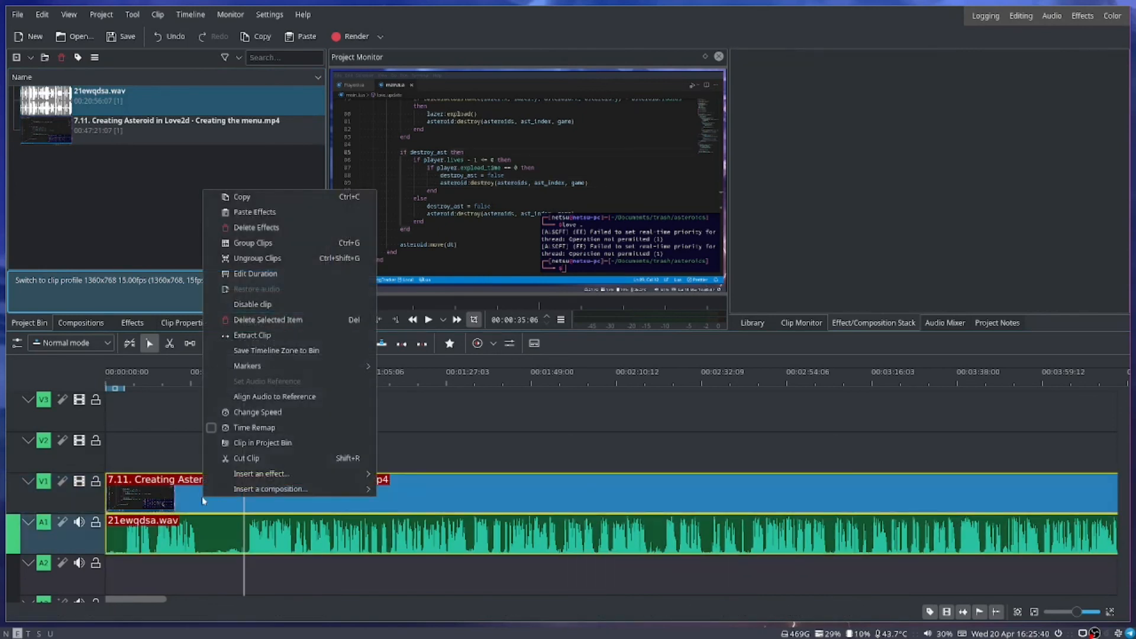
{"action": "left_click", "coordinate": [284, 245]}
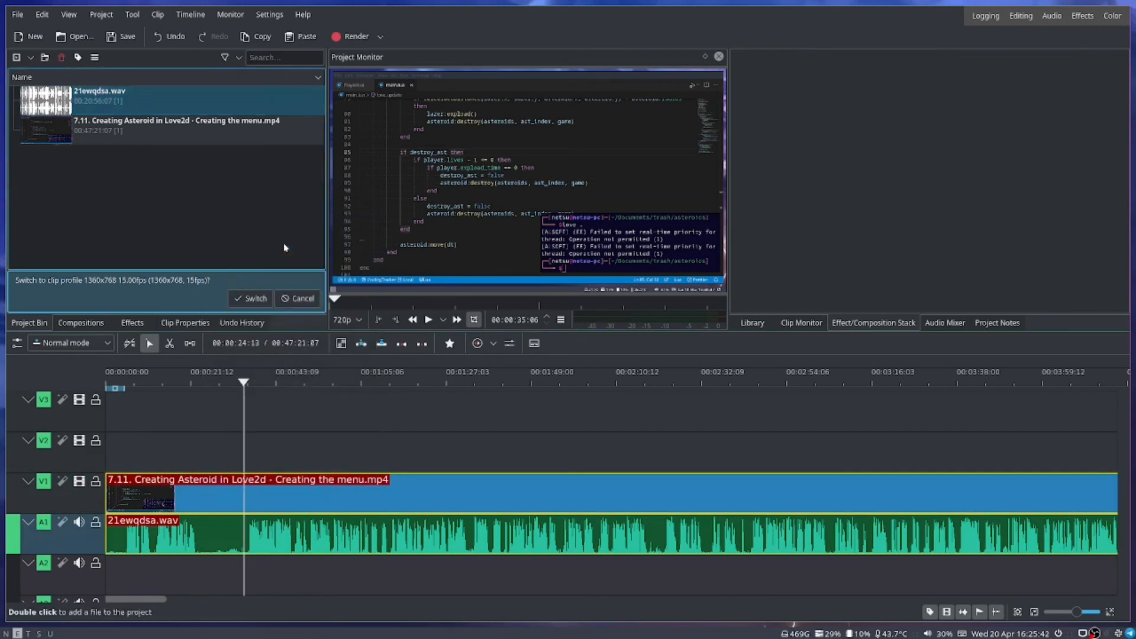
Cut the grouped video and audio clips at about 23 s and 35 s, on either side of the near-silent stretch.
{"action": "left_click", "coordinate": [195, 489]}
{"action": "left_click", "coordinate": [199, 490]}
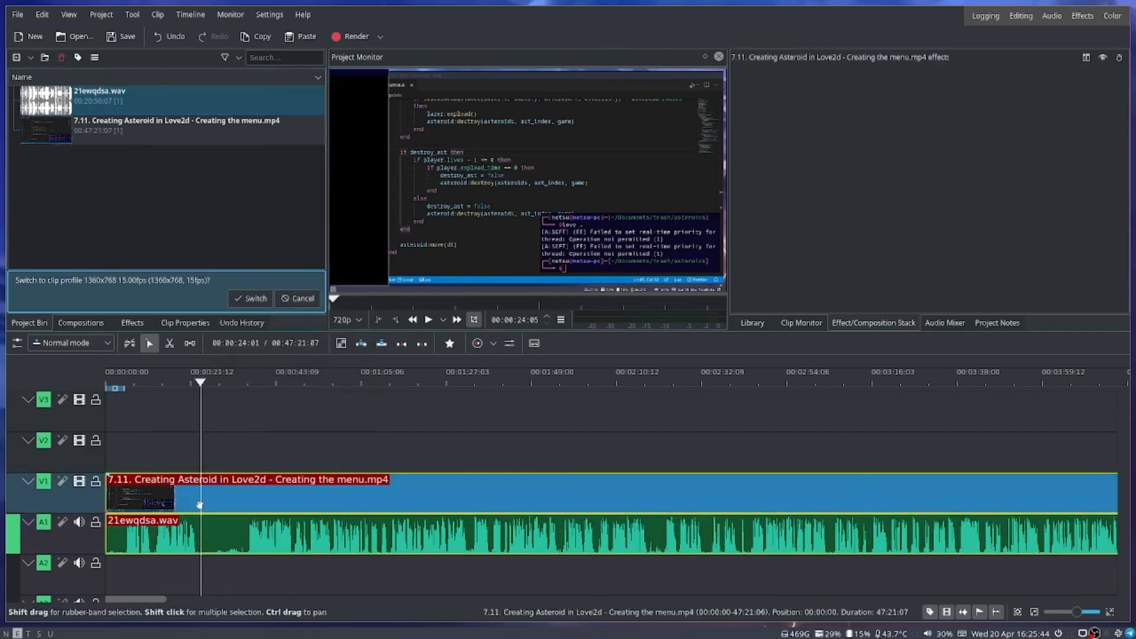
{"action": "key", "text": "x"}
{"action": "left_click", "coordinate": [199, 491]}
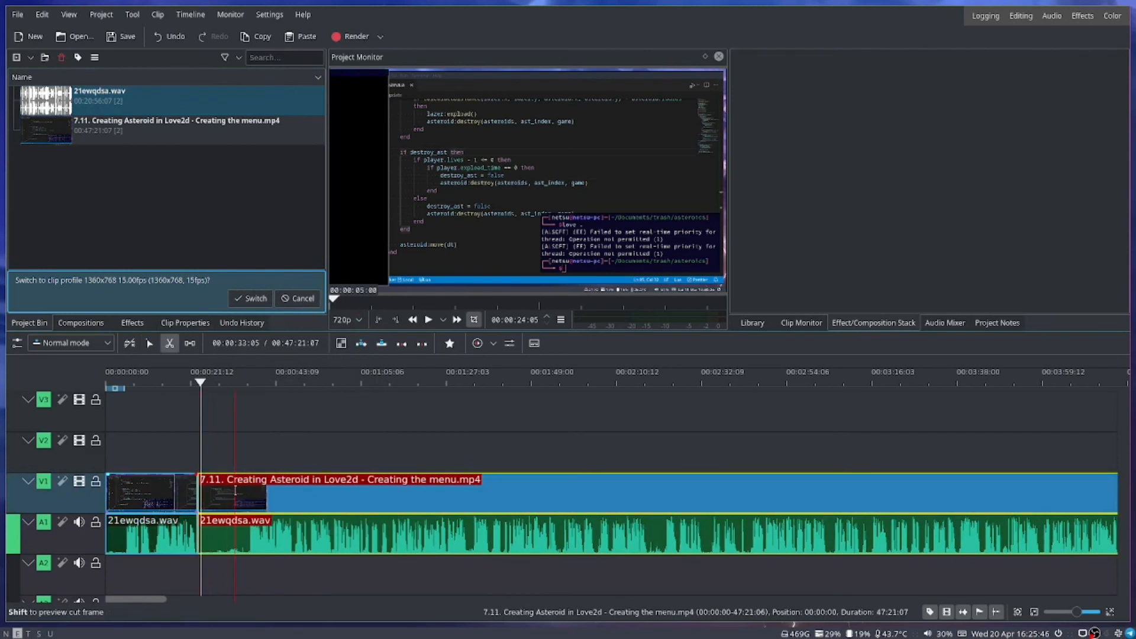
{"action": "left_click", "coordinate": [245, 491]}
{"action": "key", "text": "s"}
Delete the near-silent segment between the two cuts and move the remaining clips back against the first segment to close the gap.
{"action": "left_click", "coordinate": [223, 492]}
{"action": "key", "text": "Delete"}
{"action": "left_click_drag", "start_coordinate": [270, 502], "coordinate": [223, 502]}
{"action": "left_click", "coordinate": [136, 537]}
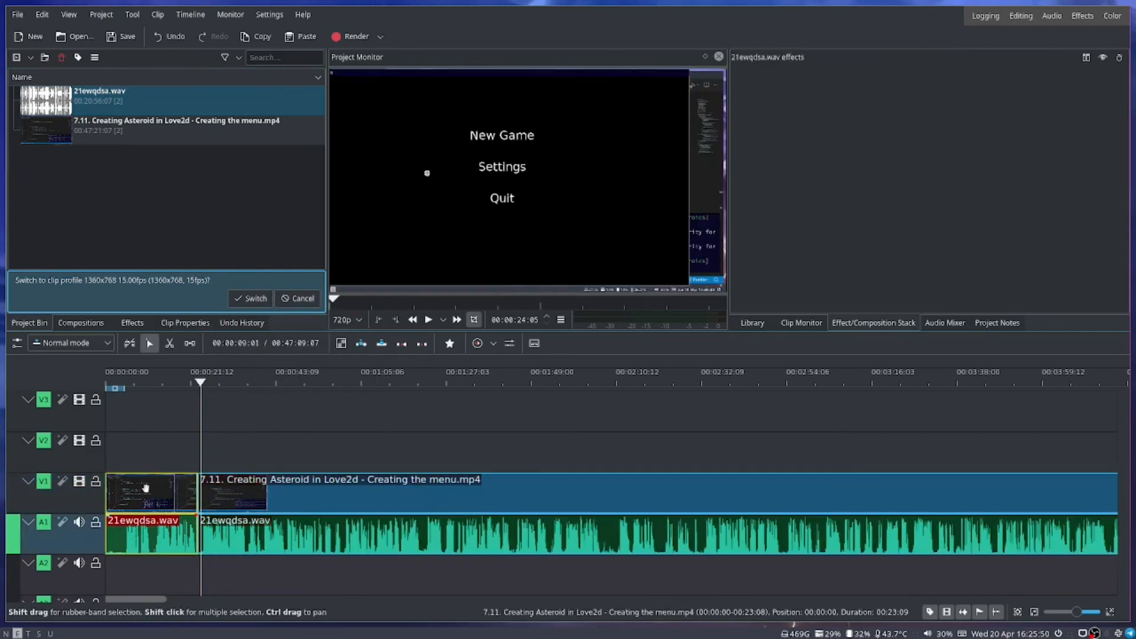